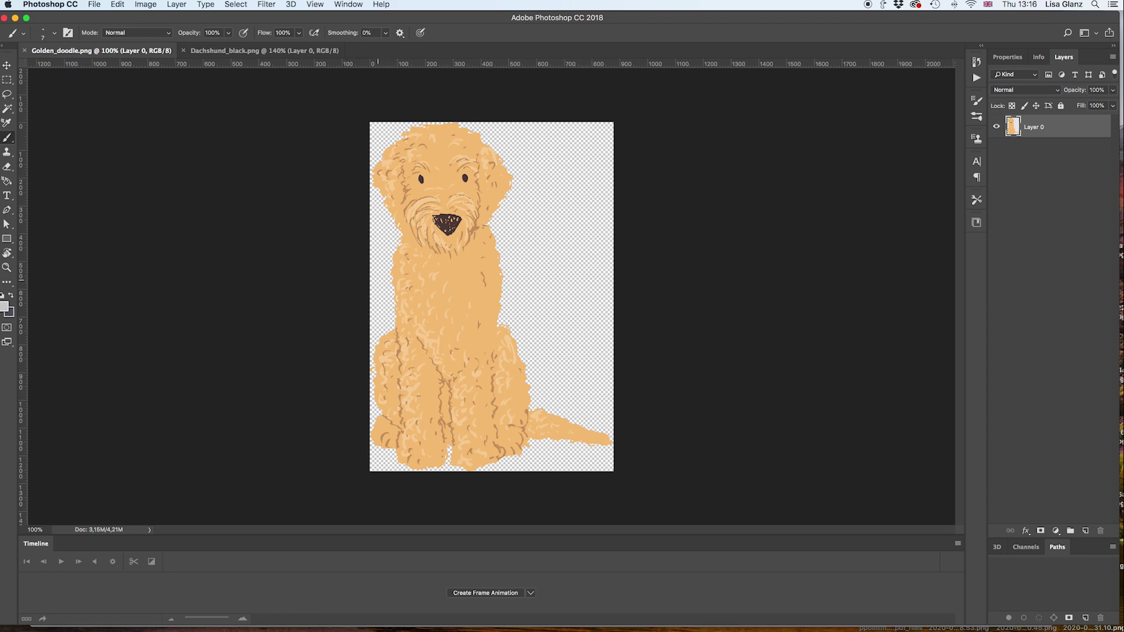
# Apply Hue/Saturation to the doodle: Hue -12, Saturation -59, Lightness -29.
pyautogui.click(138, 4)
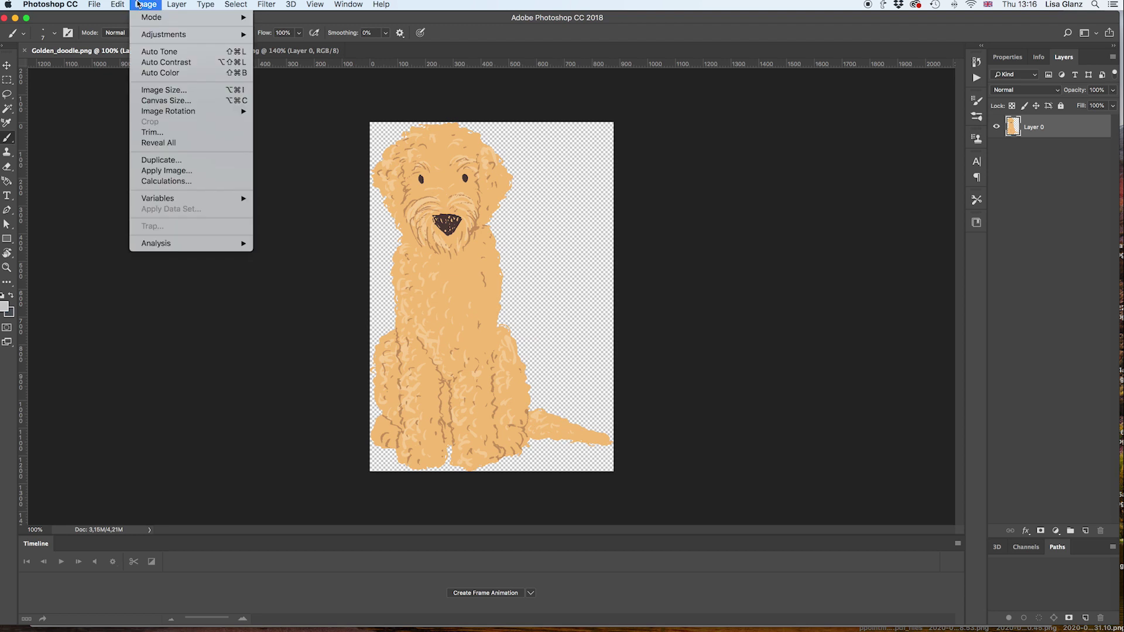
pyautogui.moveTo(163, 36)
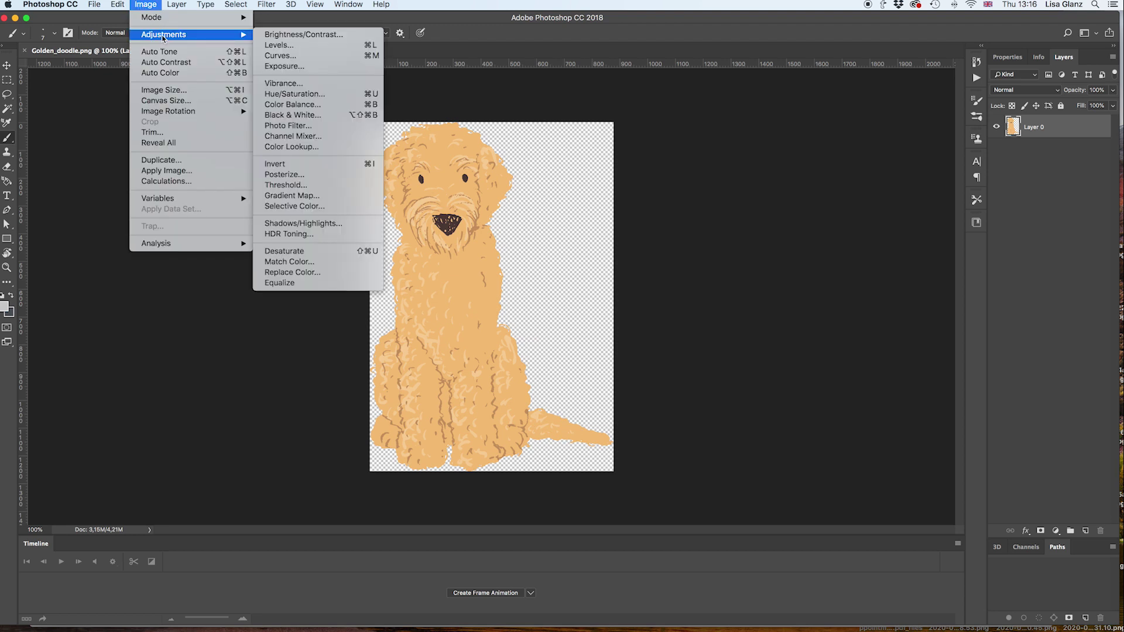
pyautogui.click(293, 95)
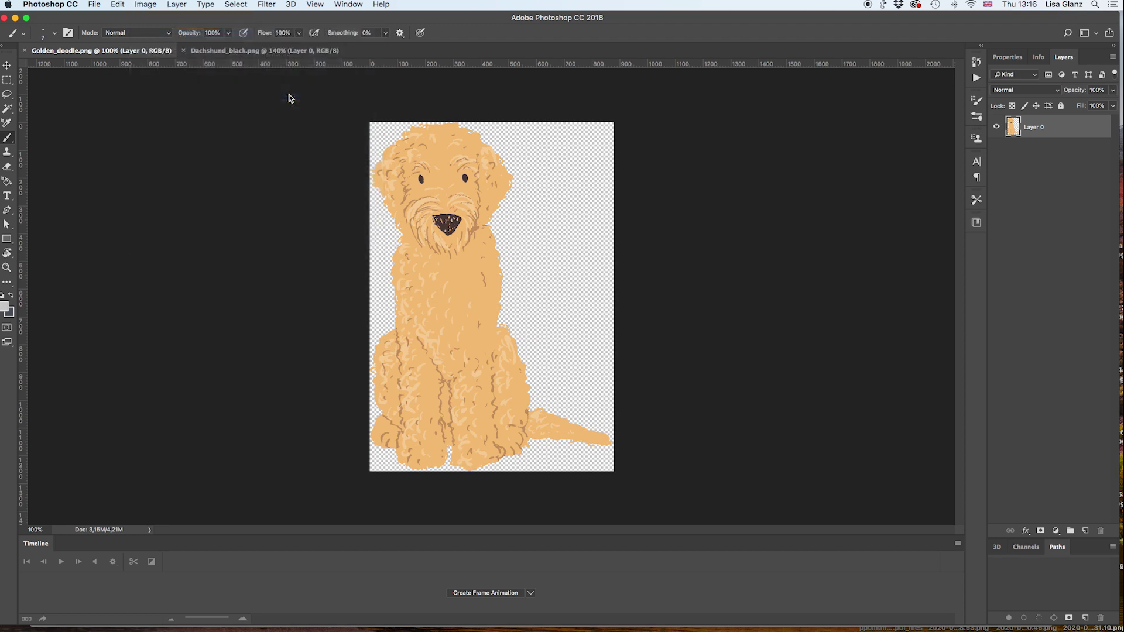
pyautogui.moveTo(774, 347); pyautogui.dragTo(699, 213)
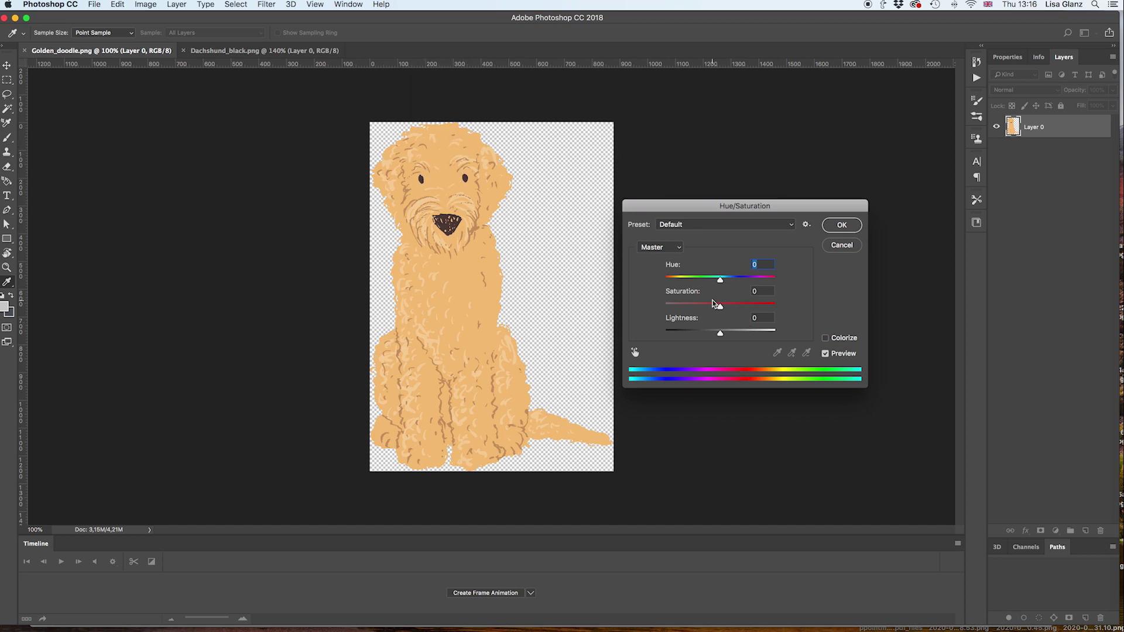
pyautogui.moveTo(720, 308); pyautogui.dragTo(715, 283)
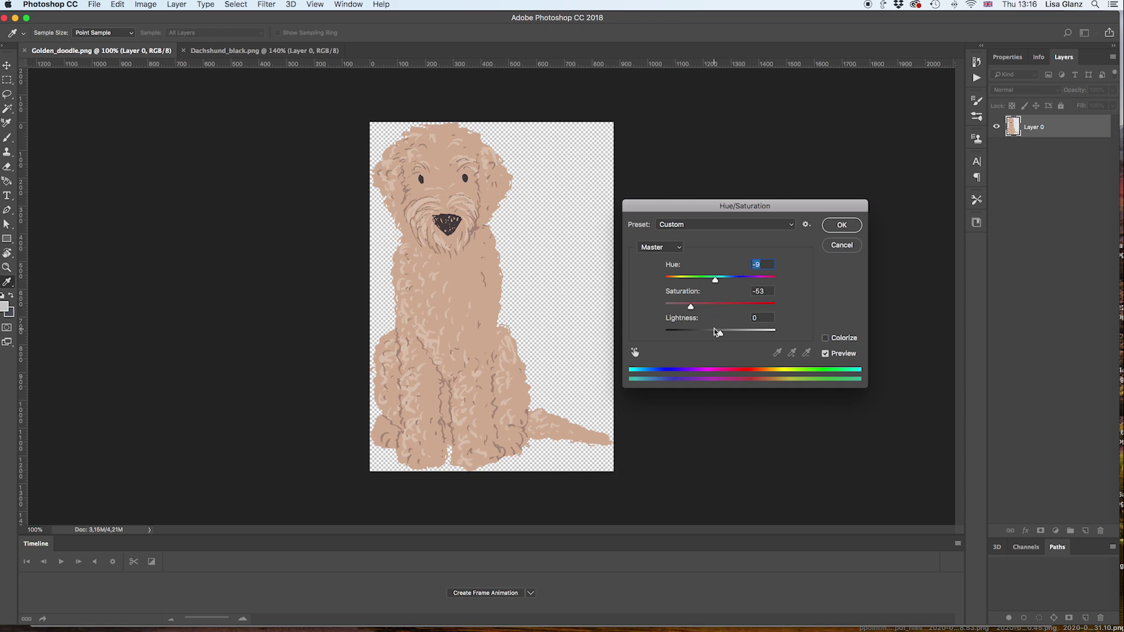
pyautogui.moveTo(720, 336); pyautogui.dragTo(712, 336)
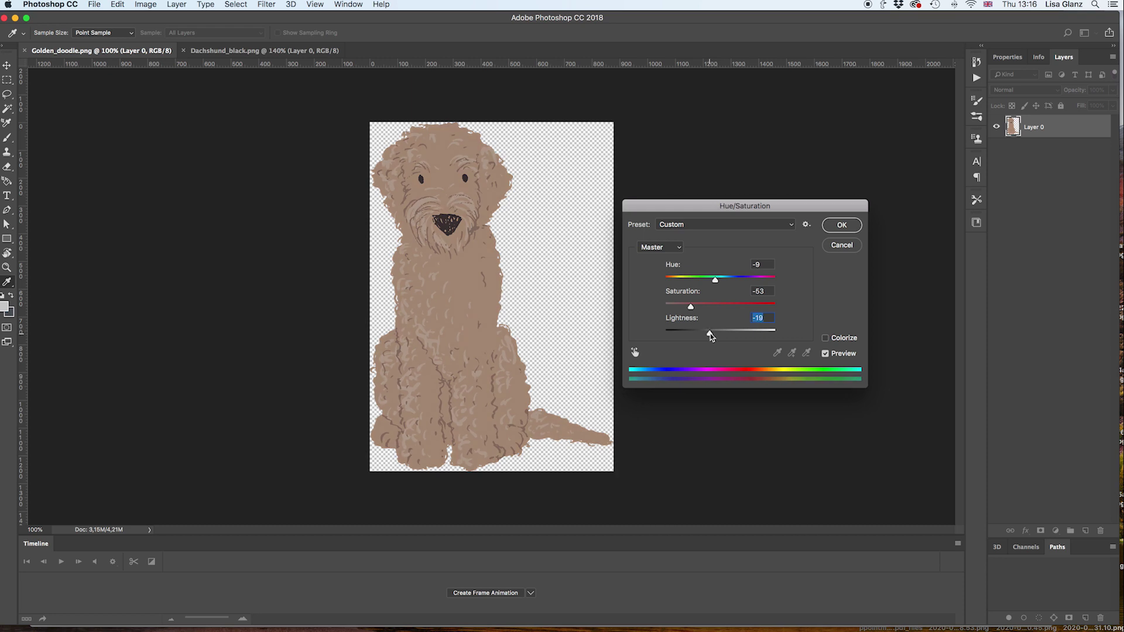
pyautogui.moveTo(691, 306)
pyautogui.mouseDown()
pyautogui.moveTo(678, 308)
pyautogui.moveTo(694, 308)
pyautogui.mouseUp()
pyautogui.moveTo(710, 333); pyautogui.dragTo(704, 333)
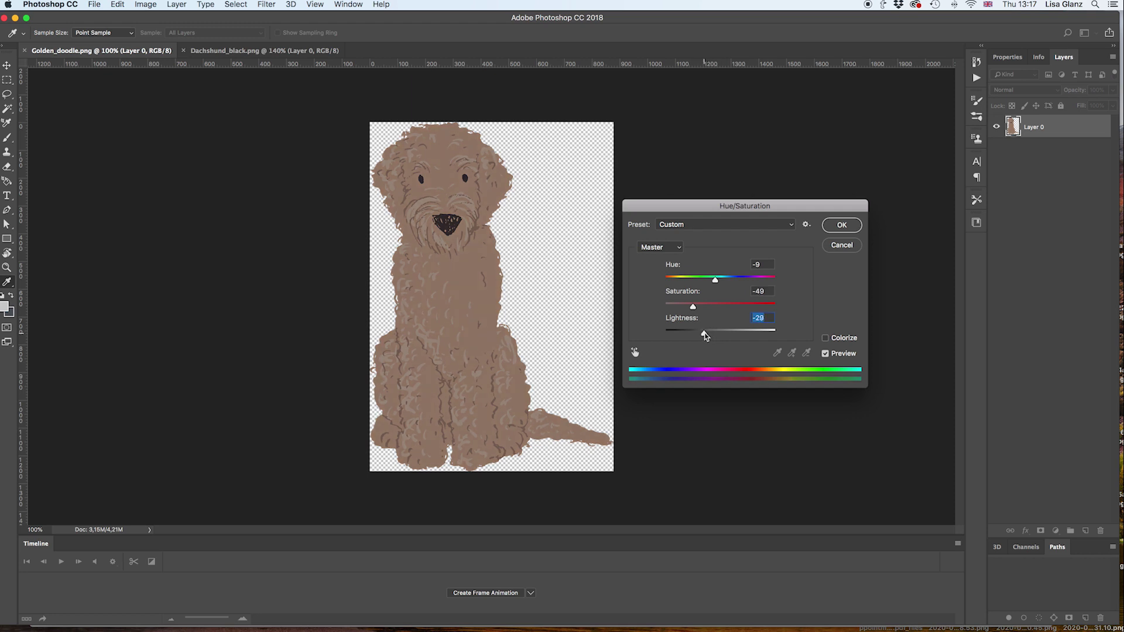
pyautogui.moveTo(694, 305); pyautogui.dragTo(715, 282)
pyautogui.click(841, 225)
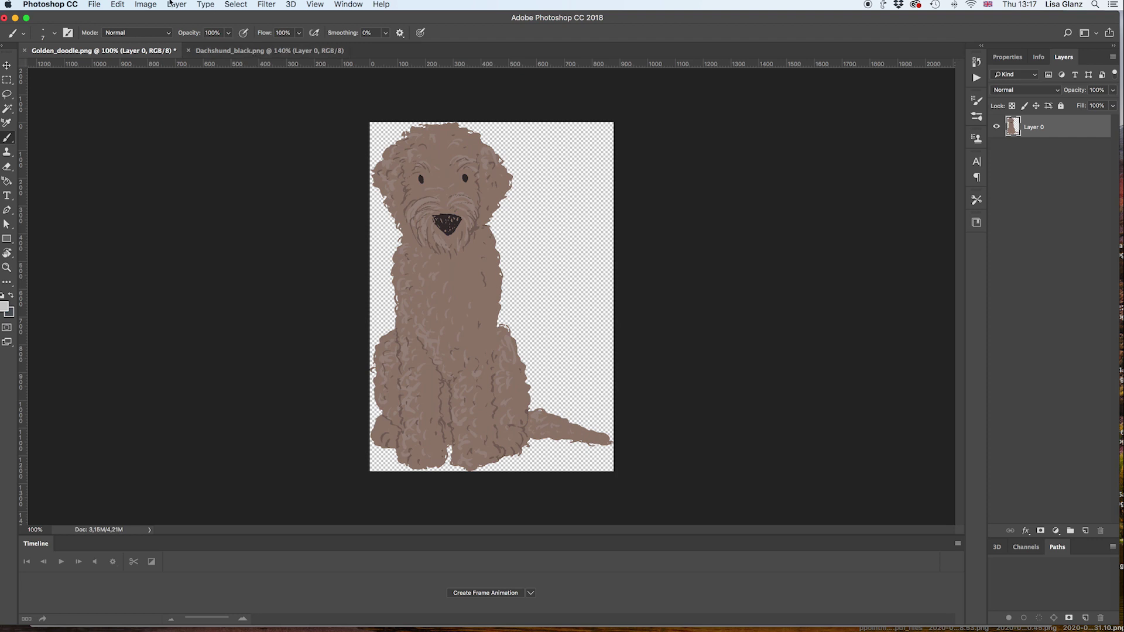
# In Color Balance, shift the doodle's midtones slightly toward yellow and cyan.
pyautogui.click(148, 4)
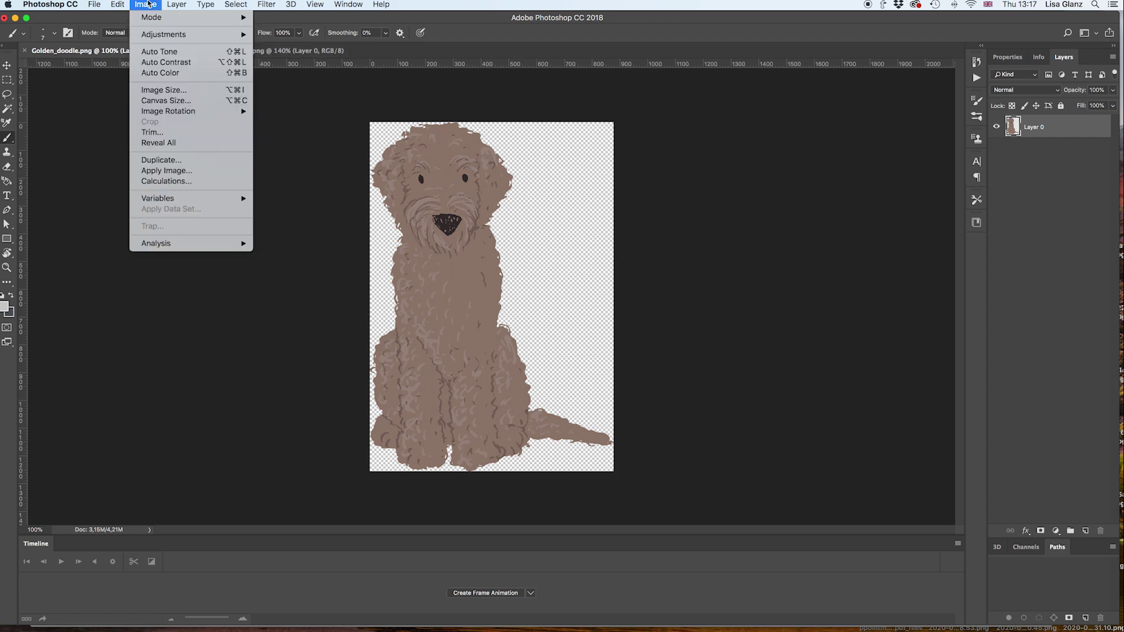
pyautogui.moveTo(152, 39)
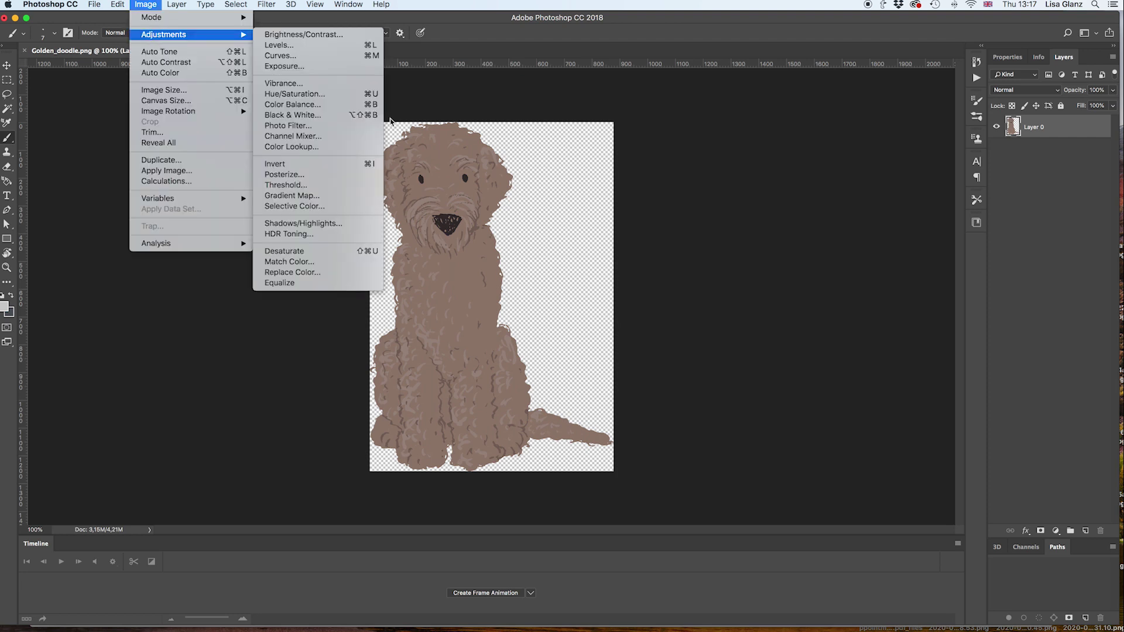
pyautogui.click(319, 105)
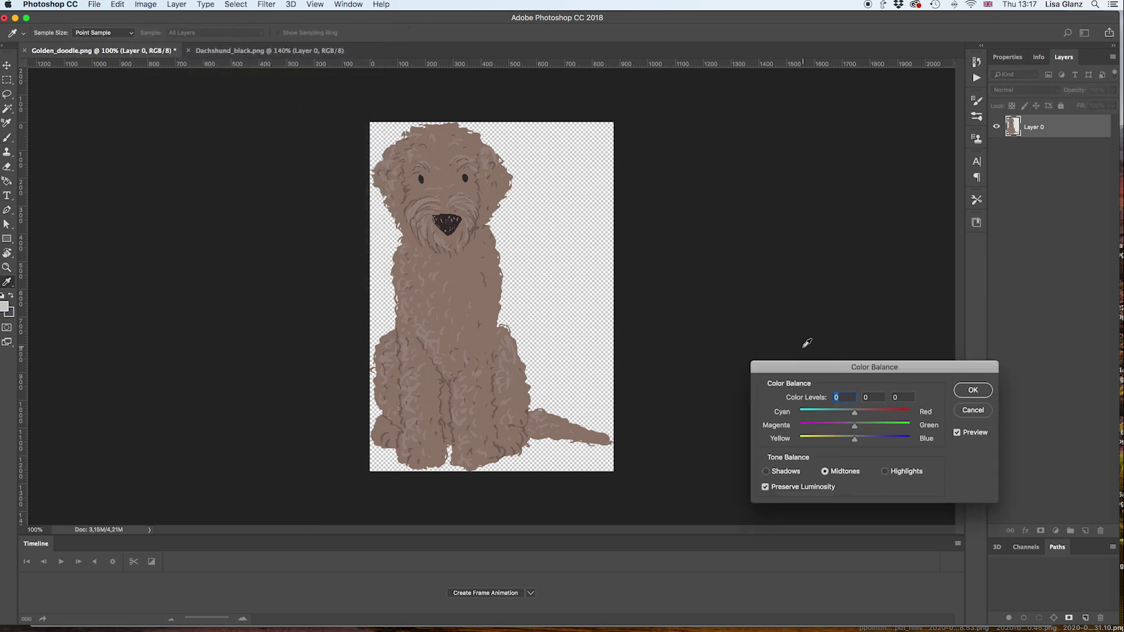
pyautogui.moveTo(825, 367); pyautogui.dragTo(689, 204)
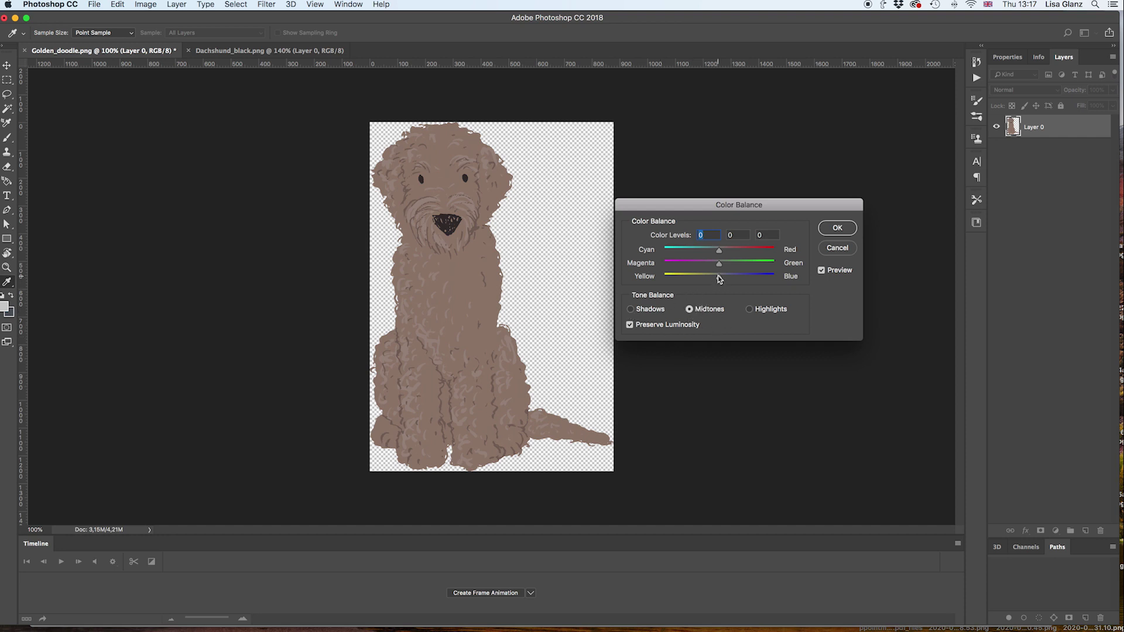
pyautogui.moveTo(717, 276); pyautogui.dragTo(713, 277)
pyautogui.moveTo(718, 251); pyautogui.dragTo(723, 252)
pyautogui.click(723, 253)
pyautogui.click(718, 262)
# Nudge the shadows toward yellow, apply Color Balance, and switch to Dachshund_black.png.
pyautogui.click(650, 312)
pyautogui.moveTo(714, 275); pyautogui.dragTo(727, 281)
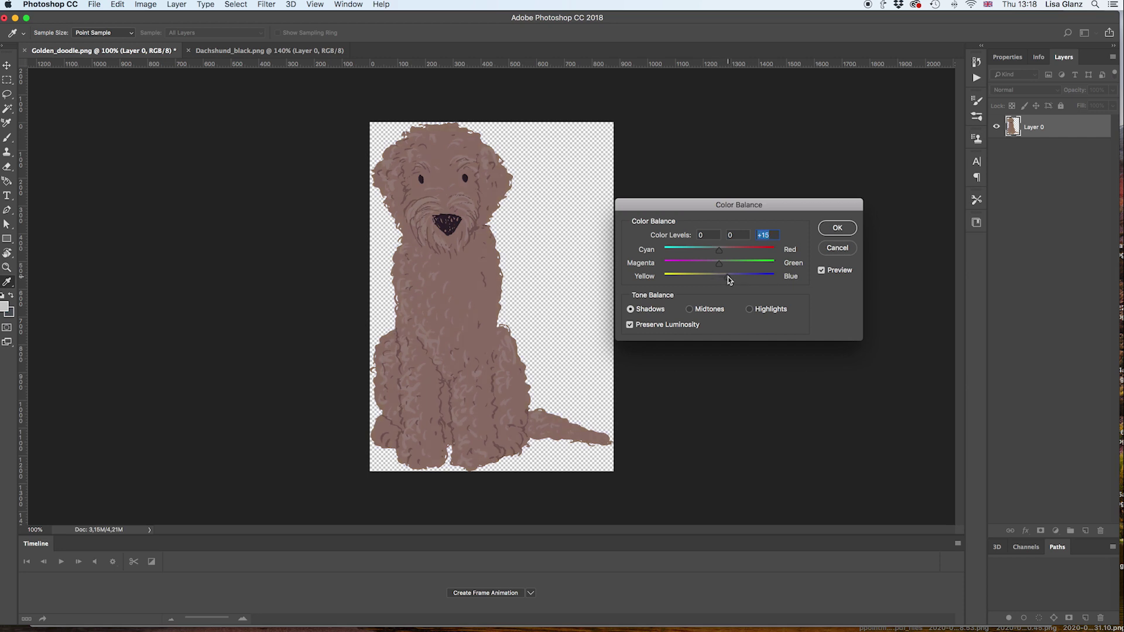
pyautogui.moveTo(728, 275); pyautogui.dragTo(725, 276)
pyautogui.click(838, 229)
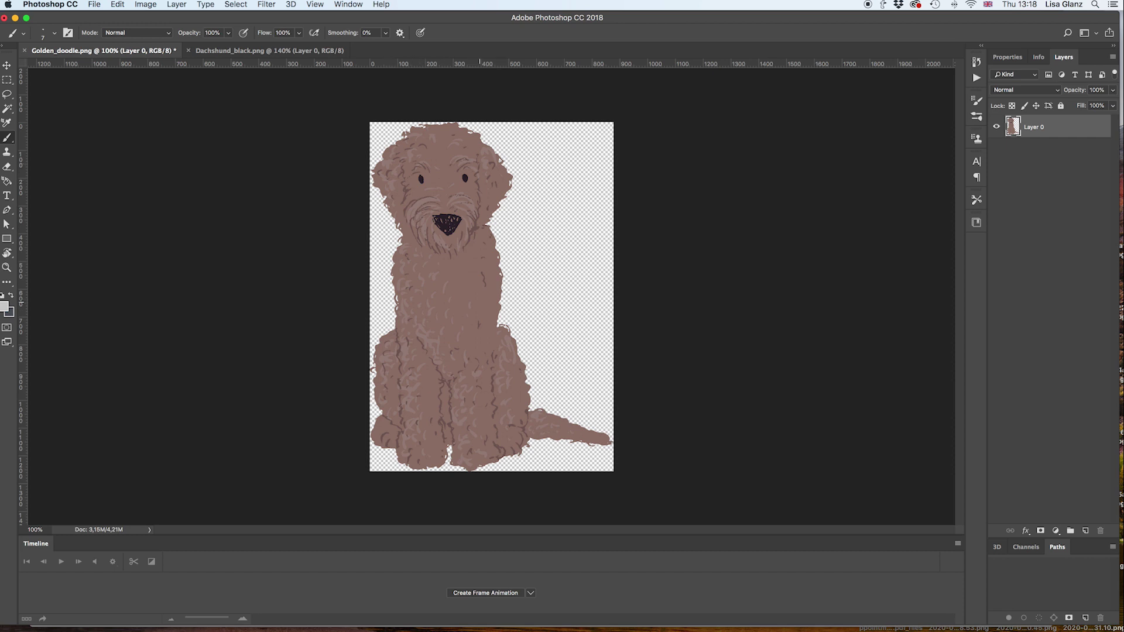
pyautogui.click(237, 56)
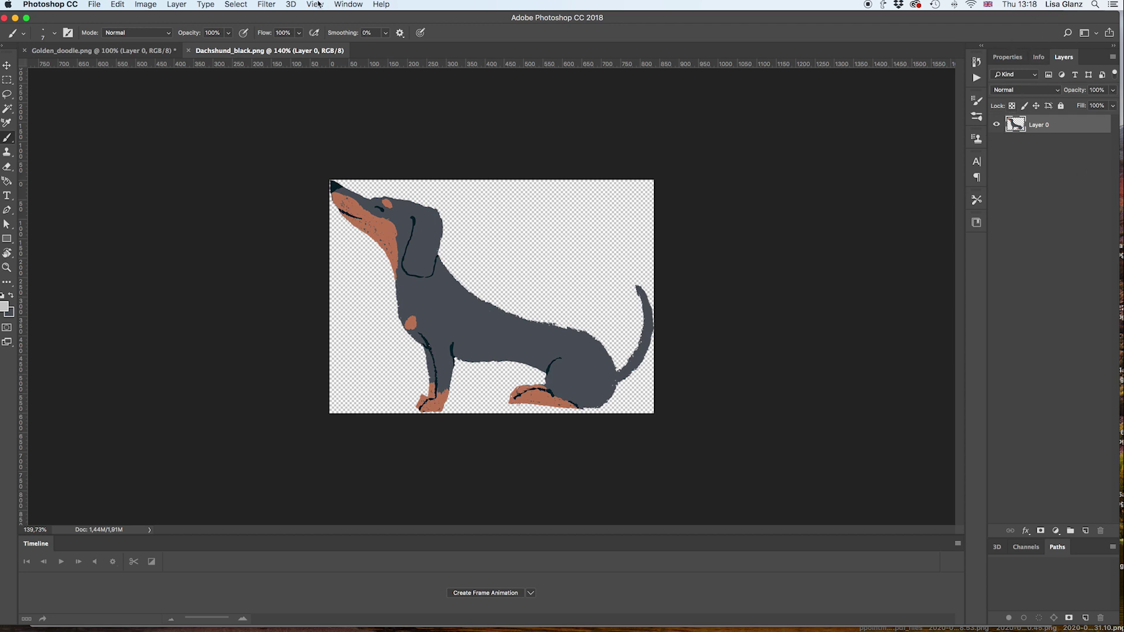
# Make sure the Layers panel is shown and lock Layer 0's transparent pixels.
pyautogui.click(341, 5)
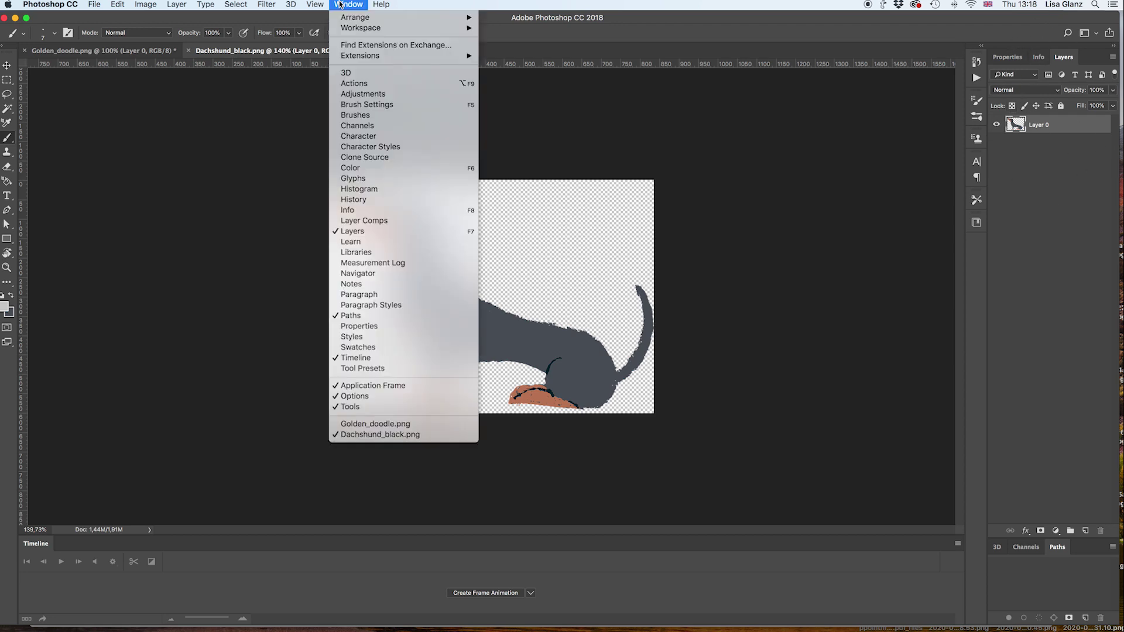
pyautogui.click(380, 236)
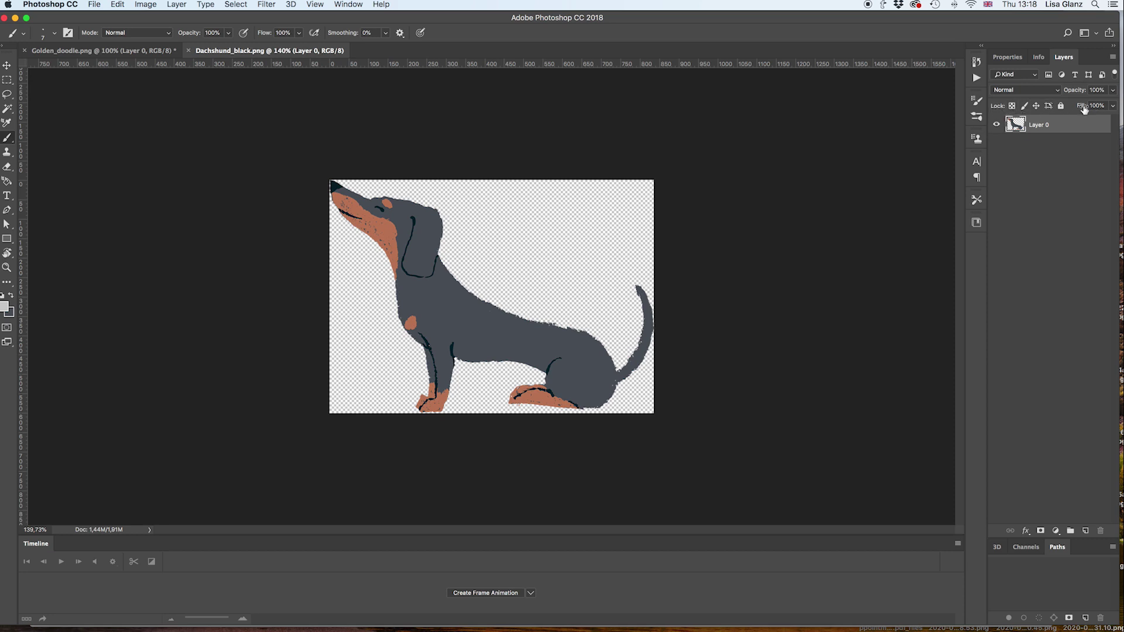
pyautogui.click(1012, 107)
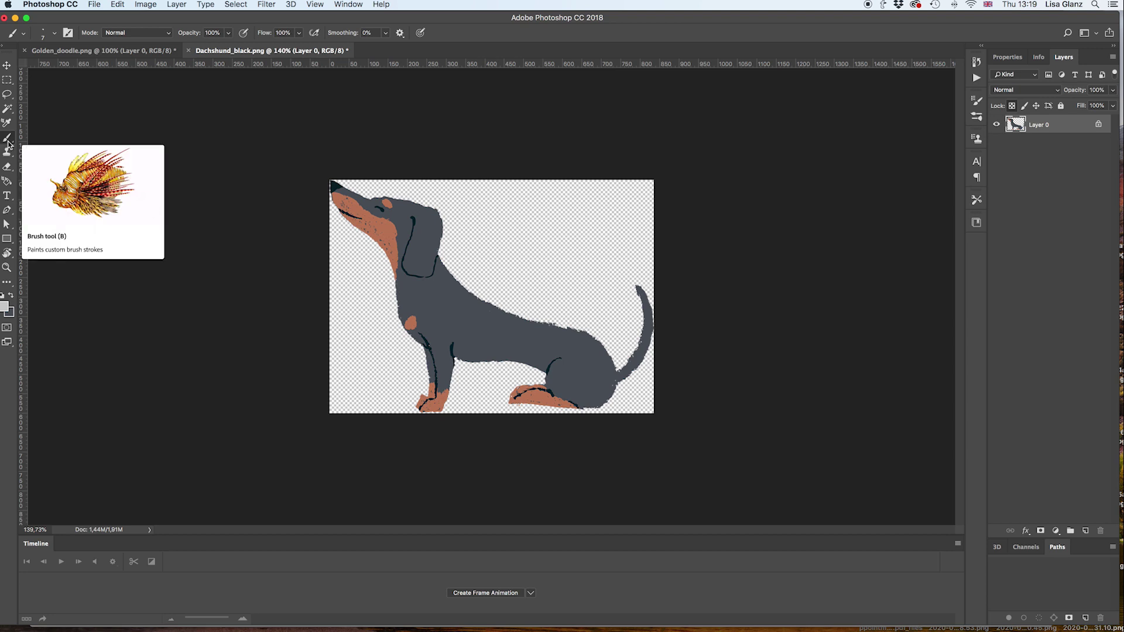
# Keep the 'touch of rough' brush at 7 px, zoom in, and switch to the Eyedropper.
pyautogui.click(976, 116)
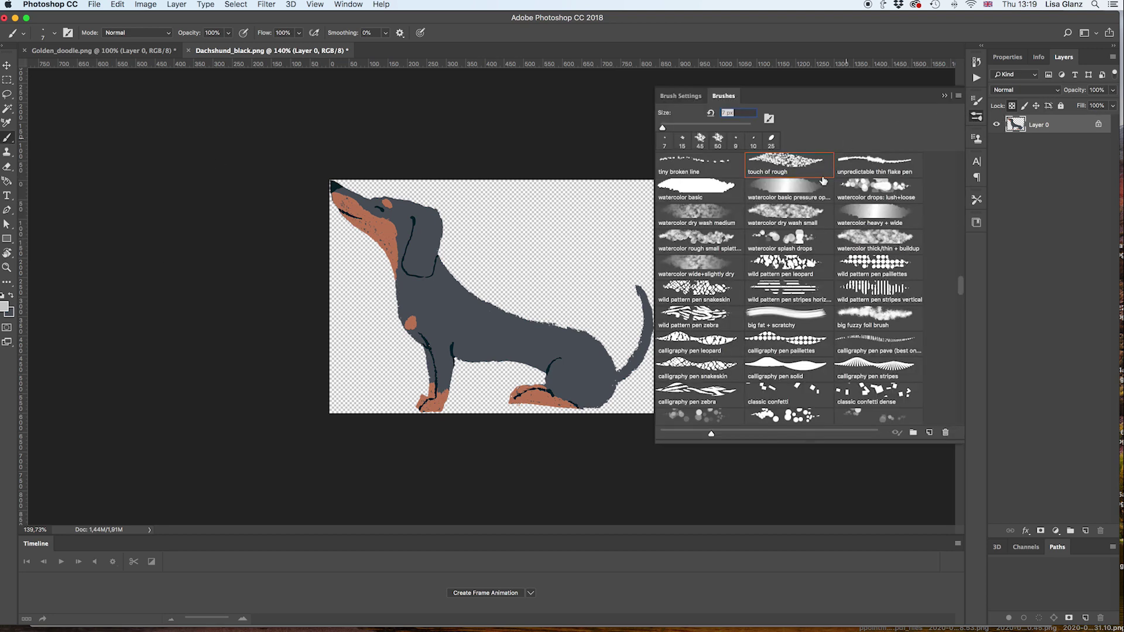
pyautogui.scroll(5, 813, 197)
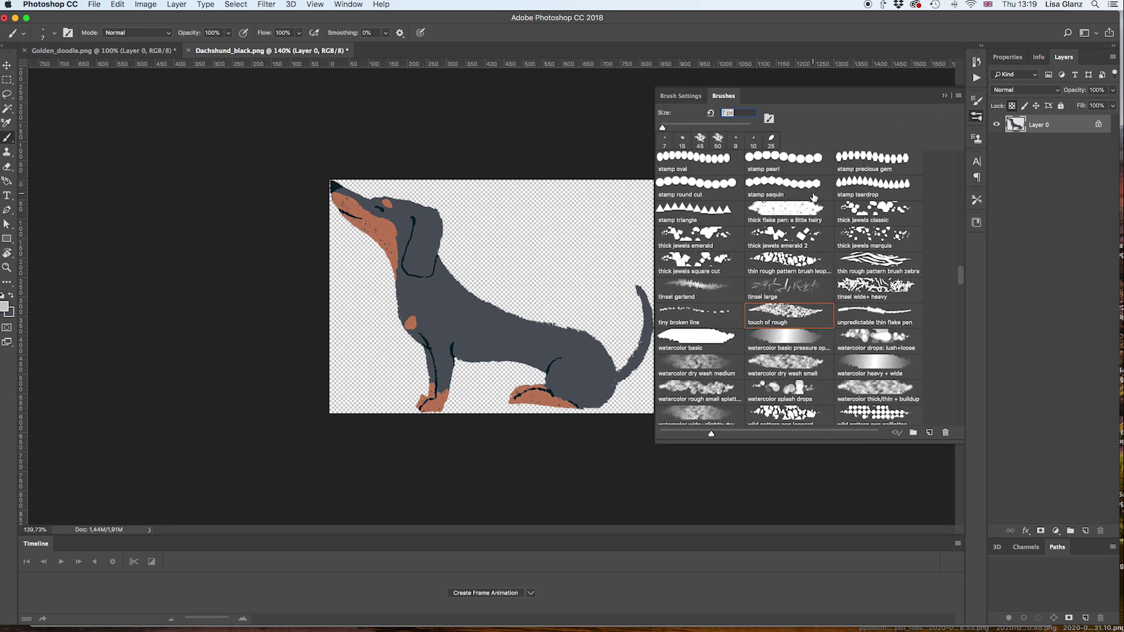
pyautogui.scroll(-2, 813, 197)
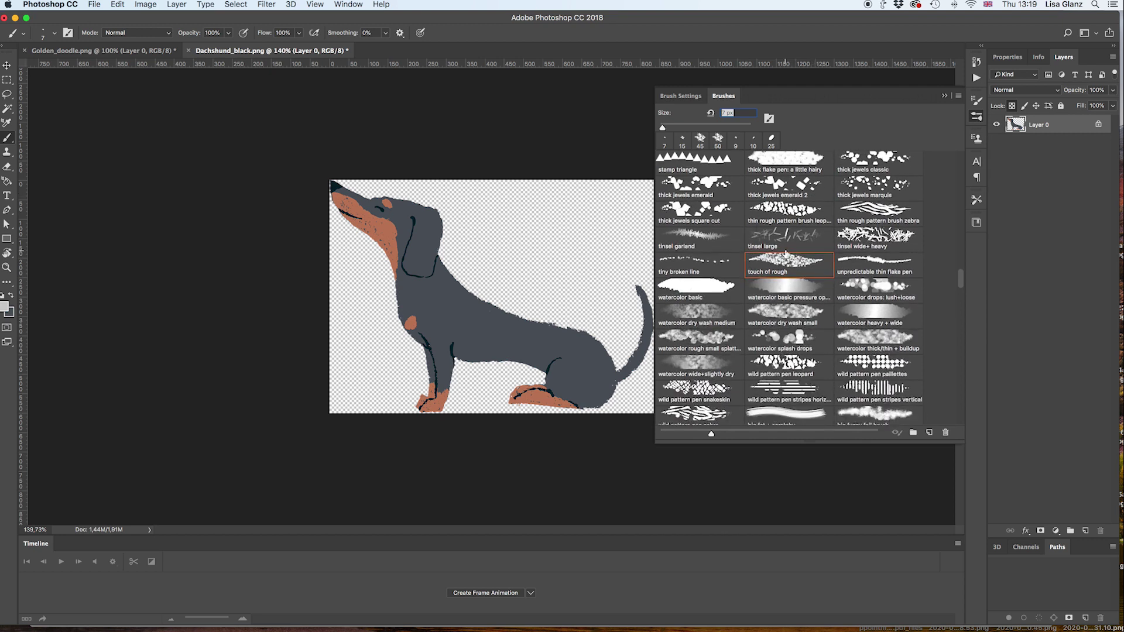
pyautogui.scroll(-1, 785, 253)
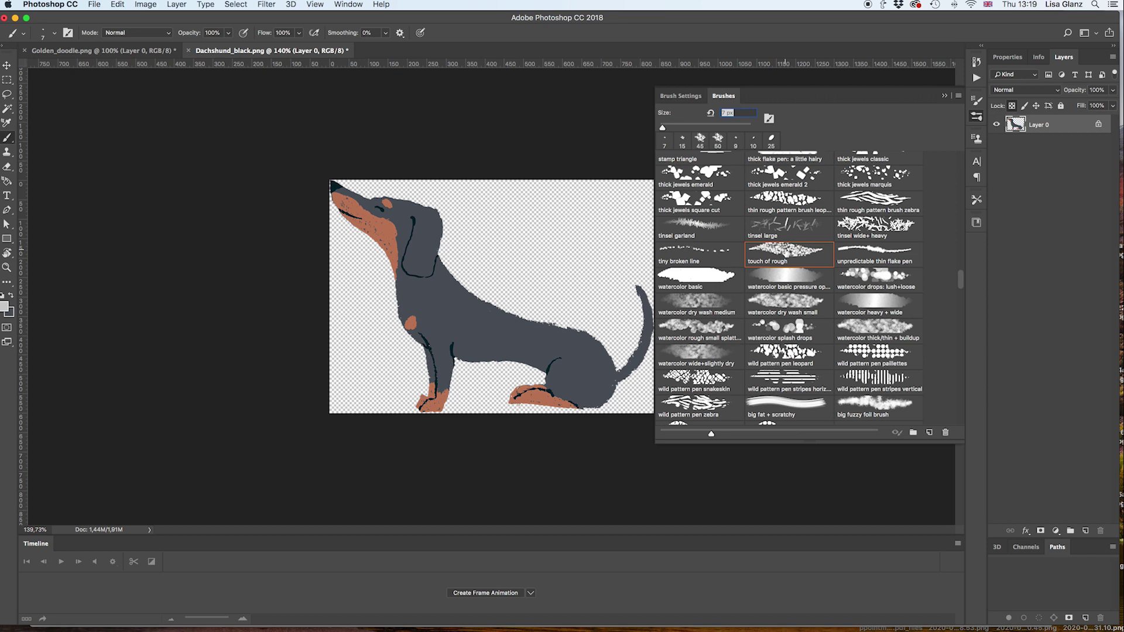
pyautogui.scroll(1, 785, 253)
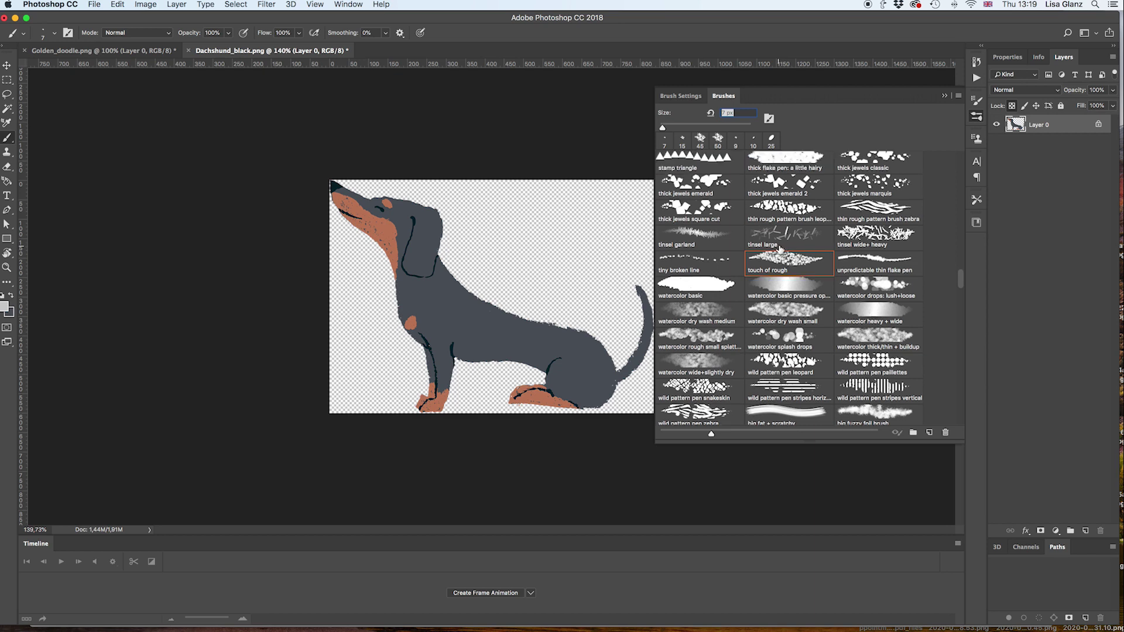
pyautogui.click(780, 251)
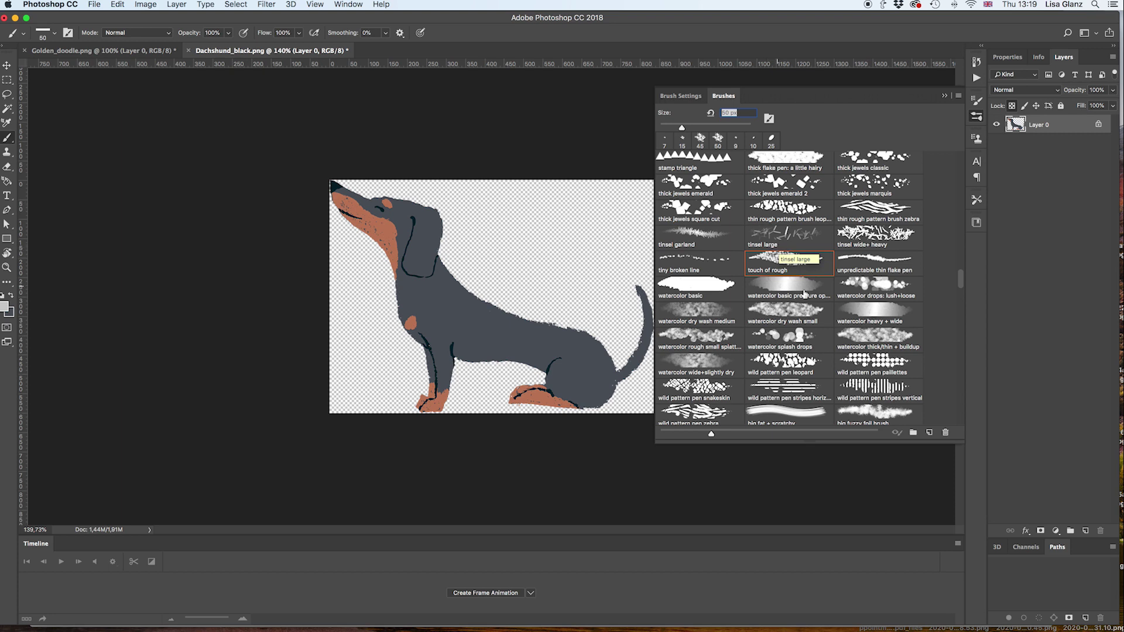
pyautogui.click(802, 258)
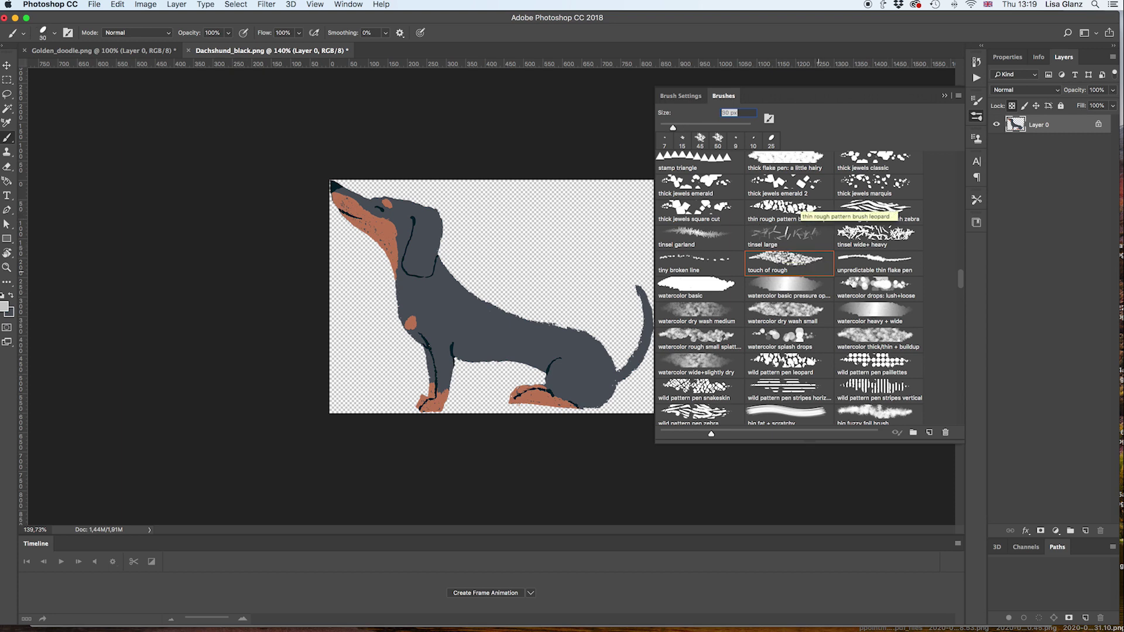
pyautogui.click(762, 253)
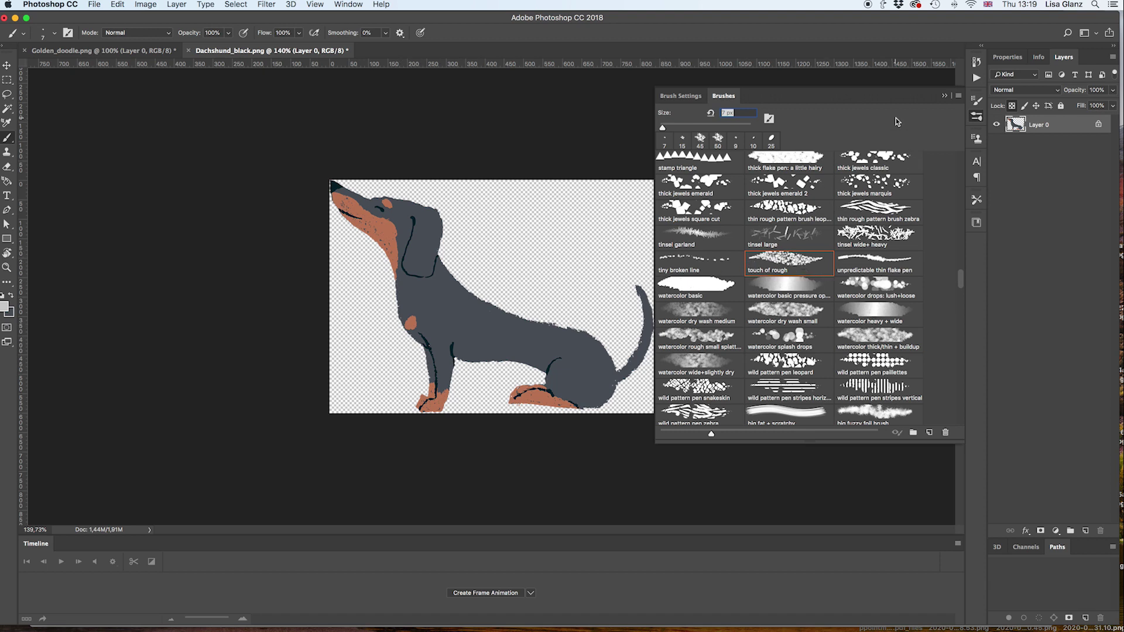
pyautogui.click(976, 116)
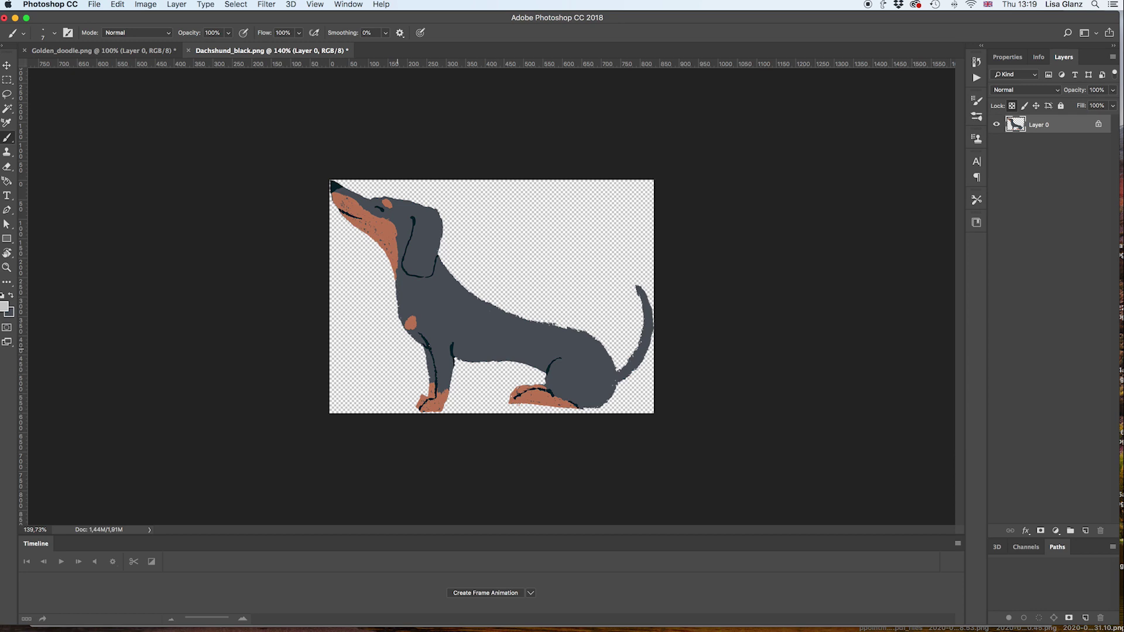
pyautogui.scroll(3, 508, 336)
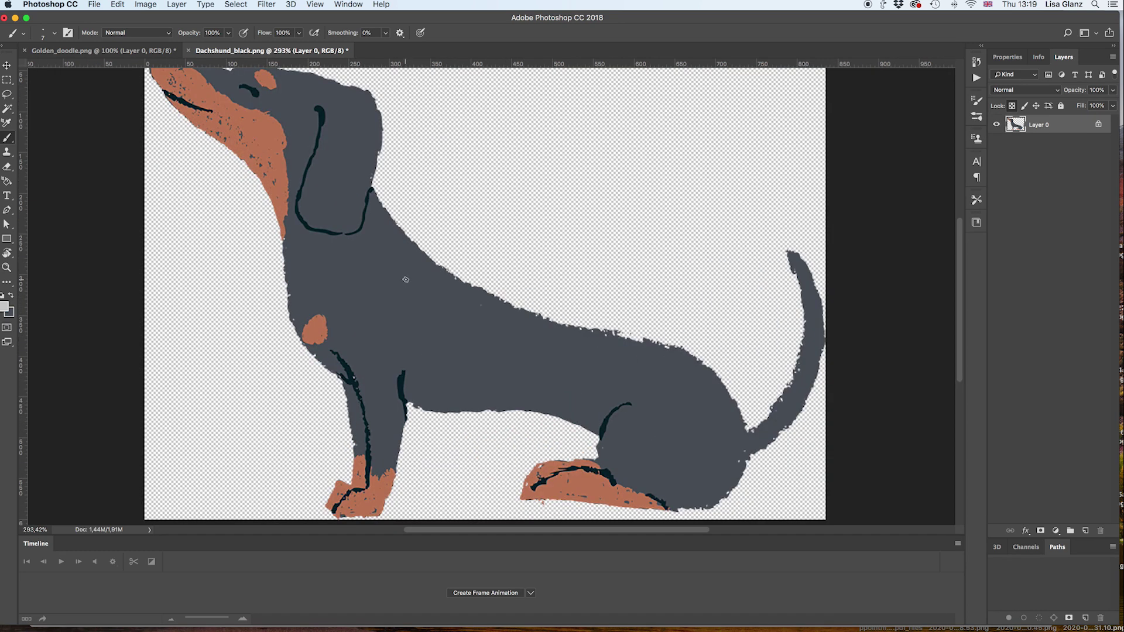
pyautogui.press('i')
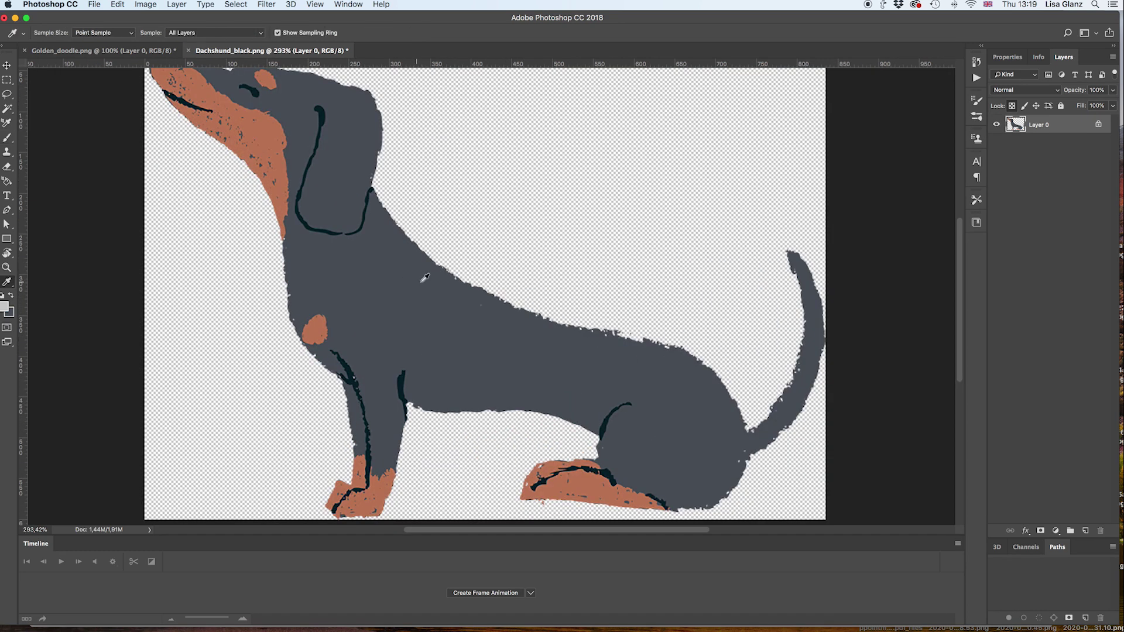
# Sample the dog's dark body, lighten it to foreground #59606b, and take the Brush tool.
pyautogui.click(386, 261)
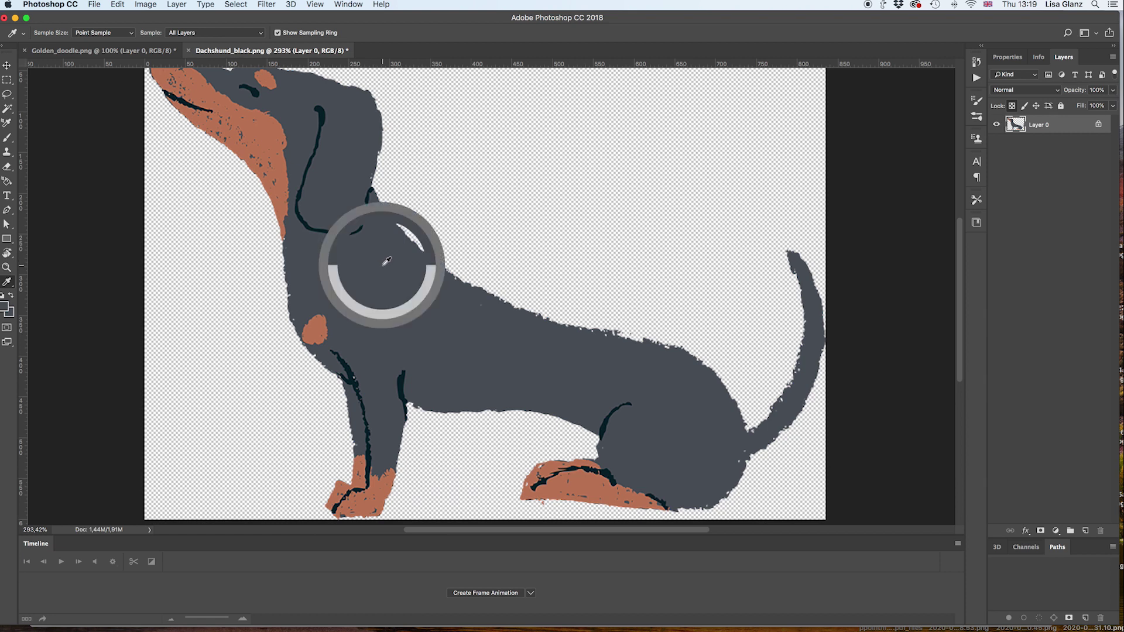
pyautogui.click(4, 310)
pyautogui.moveTo(930, 251); pyautogui.dragTo(863, 99)
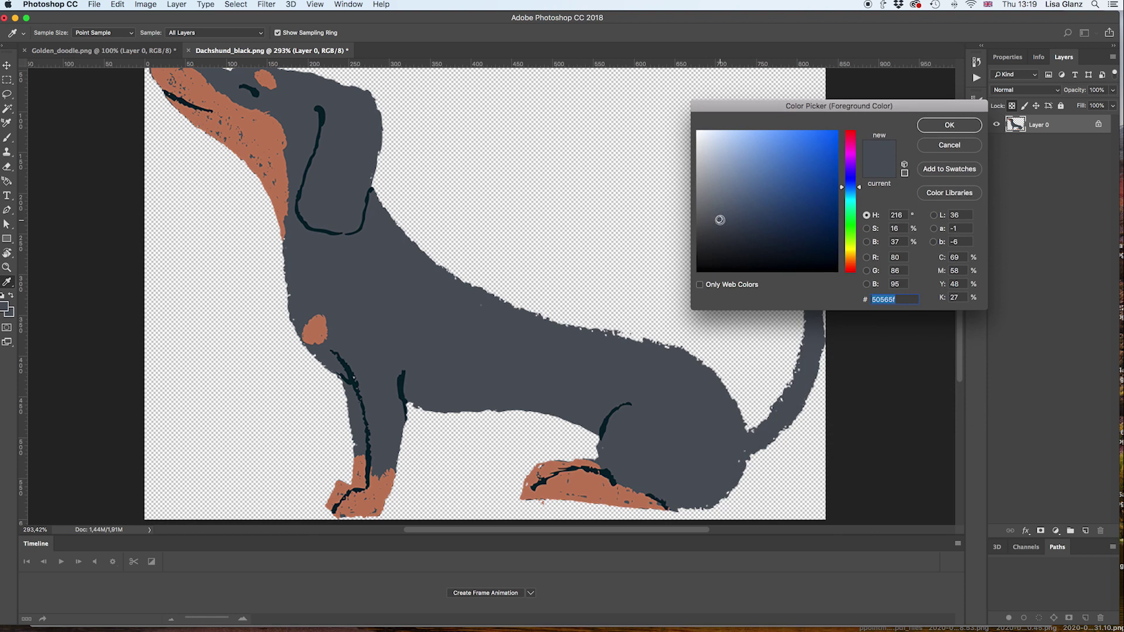
pyautogui.moveTo(719, 220); pyautogui.dragTo(718, 212)
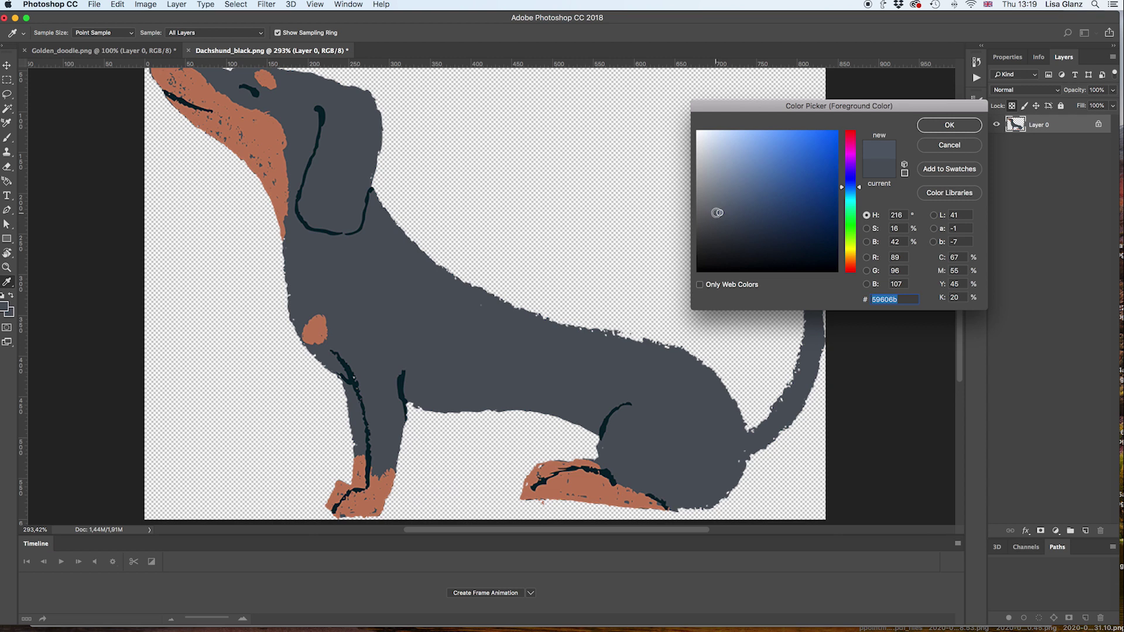
pyautogui.click(953, 125)
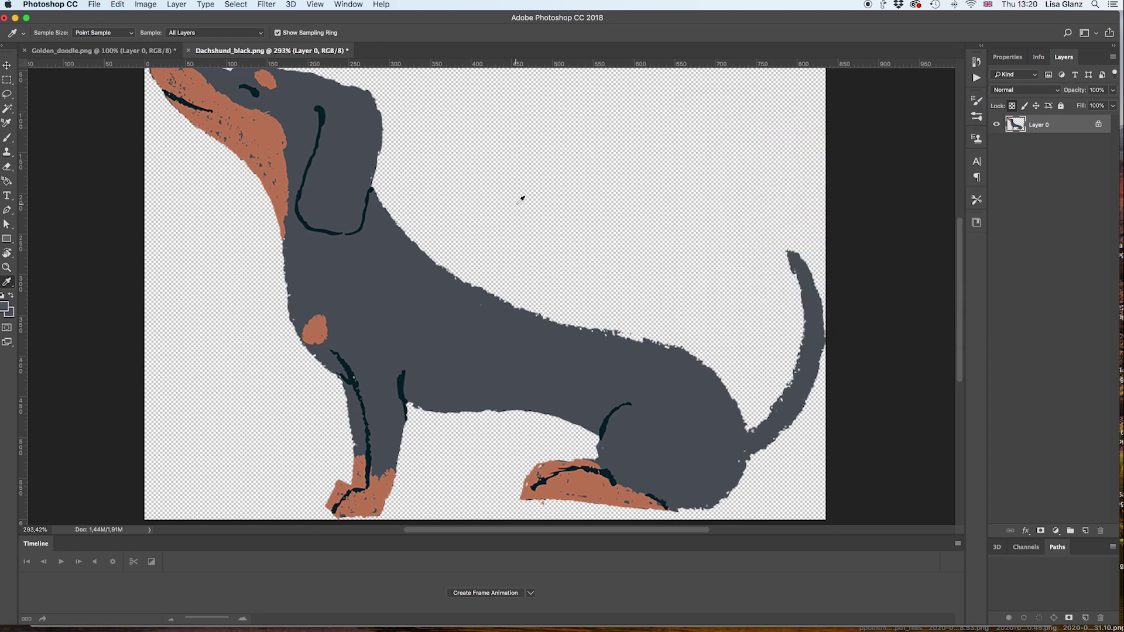
pyautogui.click(7, 141)
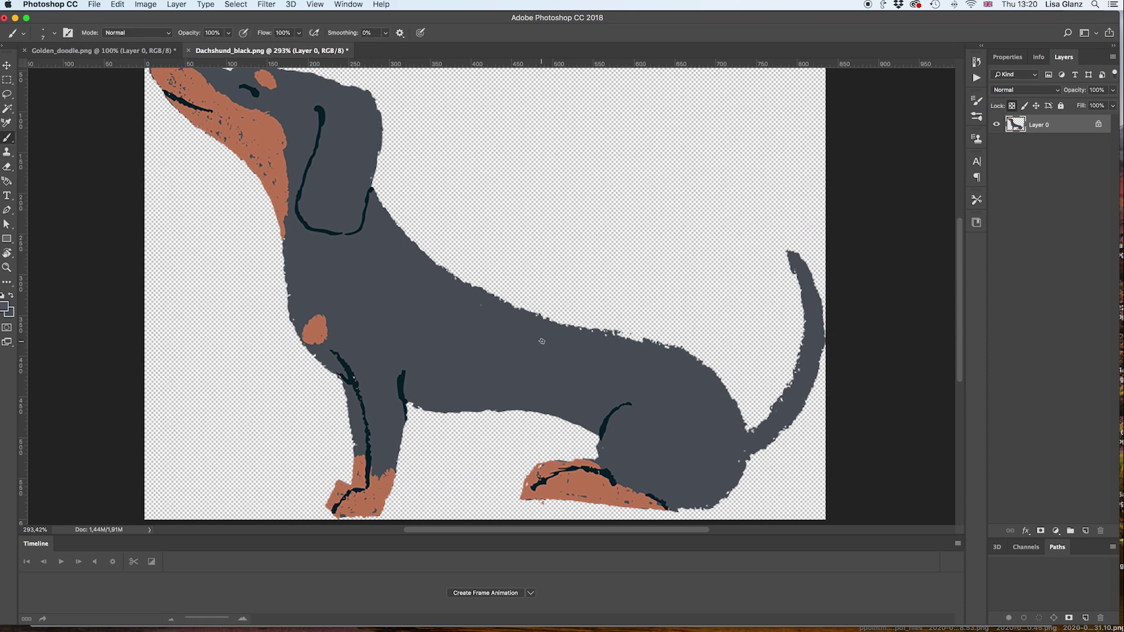
# Dab faint lighter grey patches over the back, chest, belly, head and hindquarters, then zoom out.
pyautogui.moveTo(438, 272); pyautogui.dragTo(451, 288)
pyautogui.moveTo(401, 240)
pyautogui.mouseDown()
pyautogui.moveTo(374, 274)
pyautogui.moveTo(419, 296)
pyautogui.moveTo(427, 321)
pyautogui.moveTo(548, 321)
pyautogui.moveTo(644, 346)
pyautogui.mouseUp()
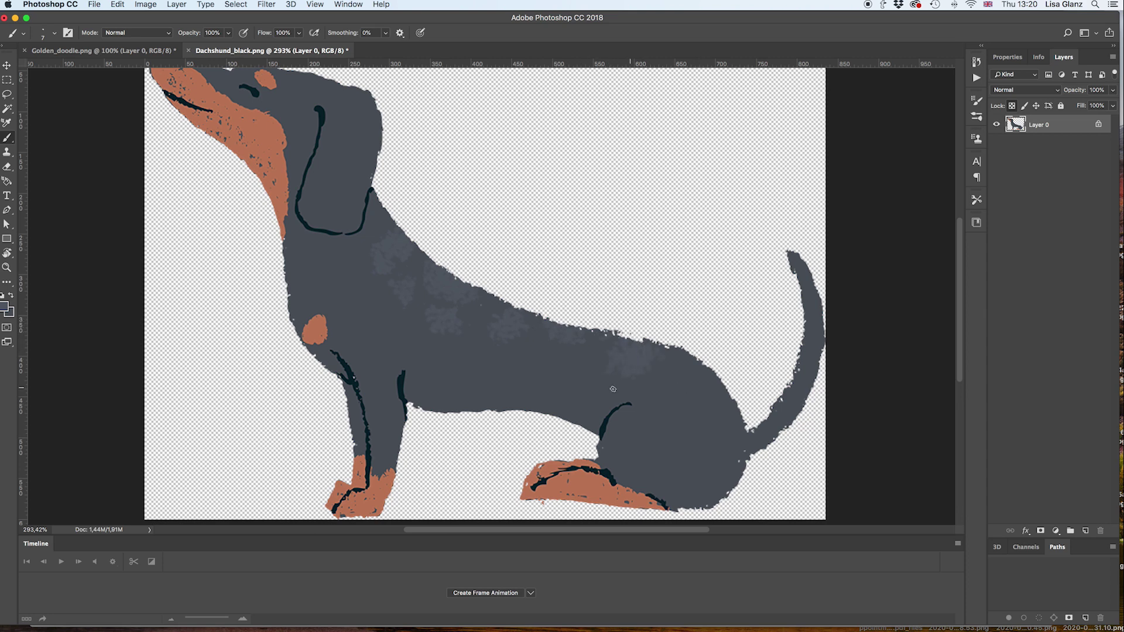
pyautogui.moveTo(538, 375); pyautogui.dragTo(521, 375)
pyautogui.click(371, 117)
pyautogui.moveTo(711, 383)
pyautogui.mouseDown()
pyautogui.moveTo(687, 354)
pyautogui.moveTo(706, 378)
pyautogui.moveTo(692, 399)
pyautogui.mouseUp()
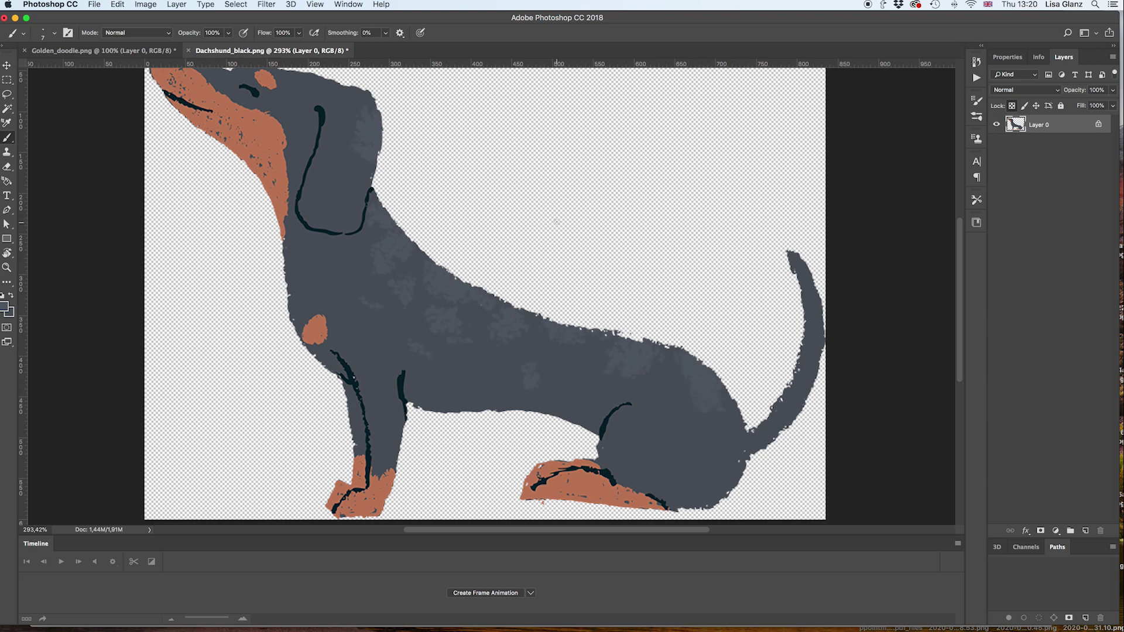
pyautogui.press('super+minus')
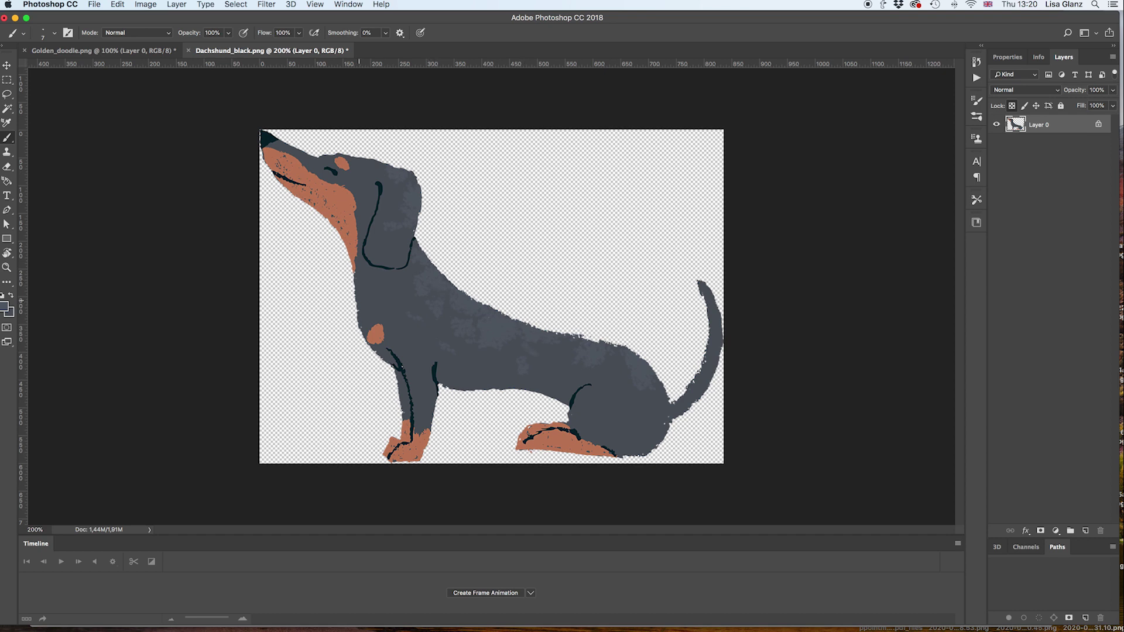
pyautogui.click(5, 306)
# Lighten the paint to #676d75 and dab it across the back, chest and rear haunch.
pyautogui.moveTo(740, 212); pyautogui.dragTo(713, 208)
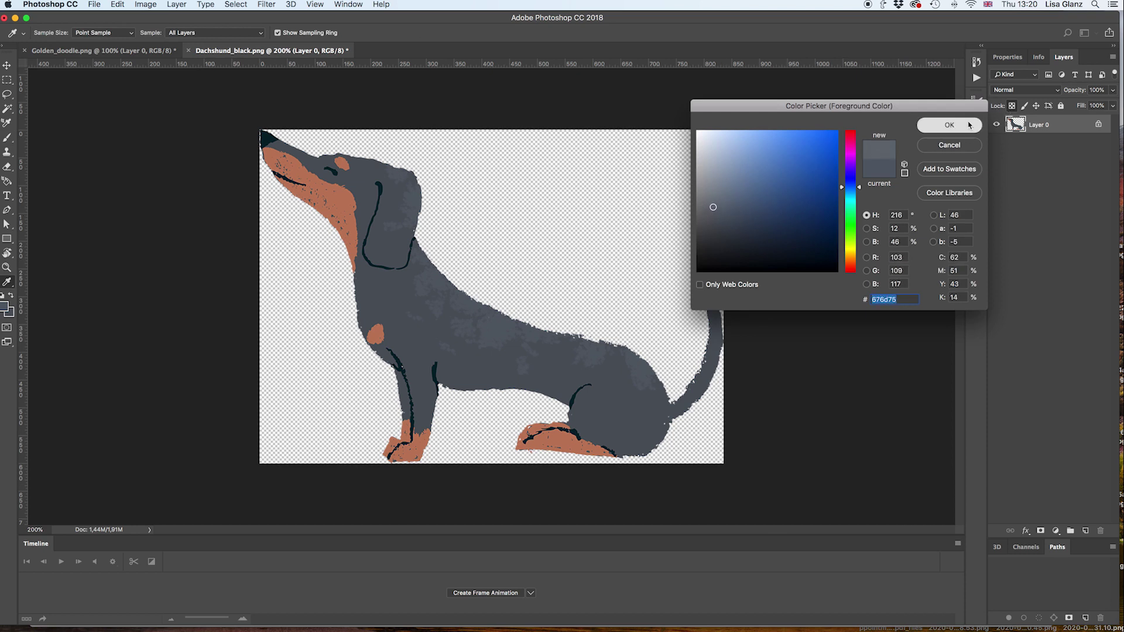
pyautogui.click(949, 125)
pyautogui.moveTo(469, 328)
pyautogui.mouseDown()
pyautogui.moveTo(467, 312)
pyautogui.moveTo(514, 326)
pyautogui.mouseUp()
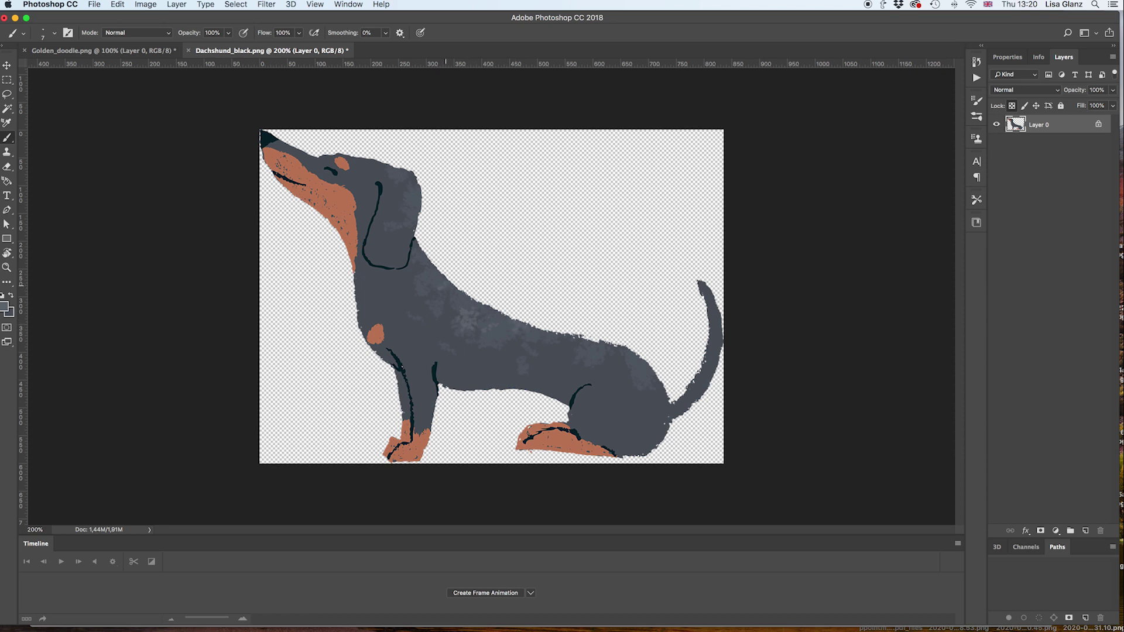
pyautogui.click(408, 320)
pyautogui.click(413, 286)
pyautogui.click(441, 300)
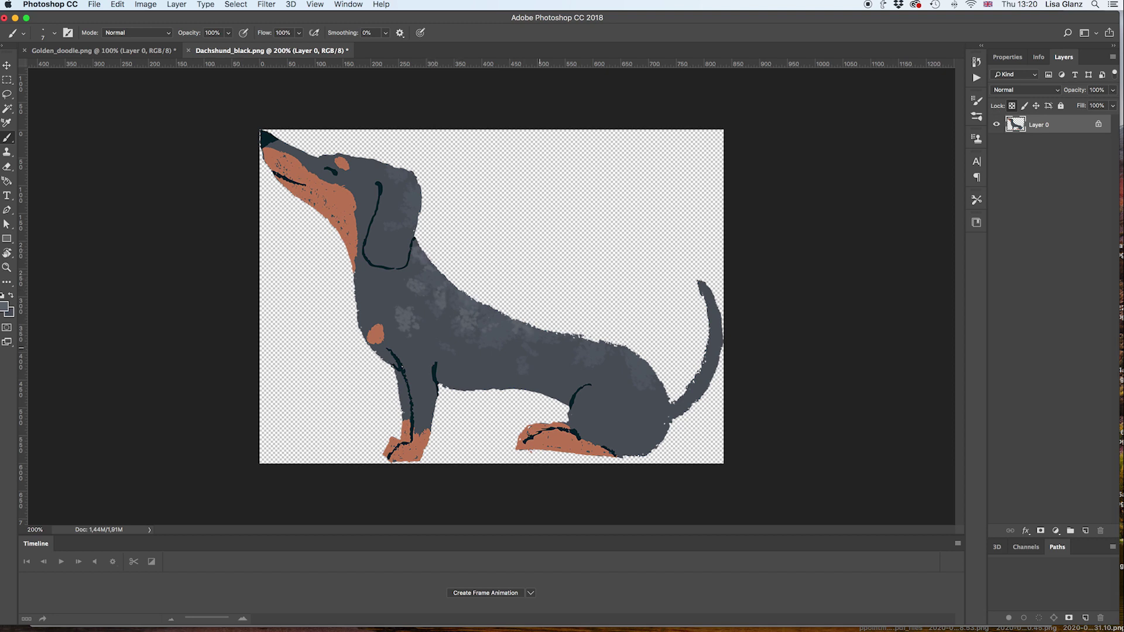
pyautogui.click(580, 344)
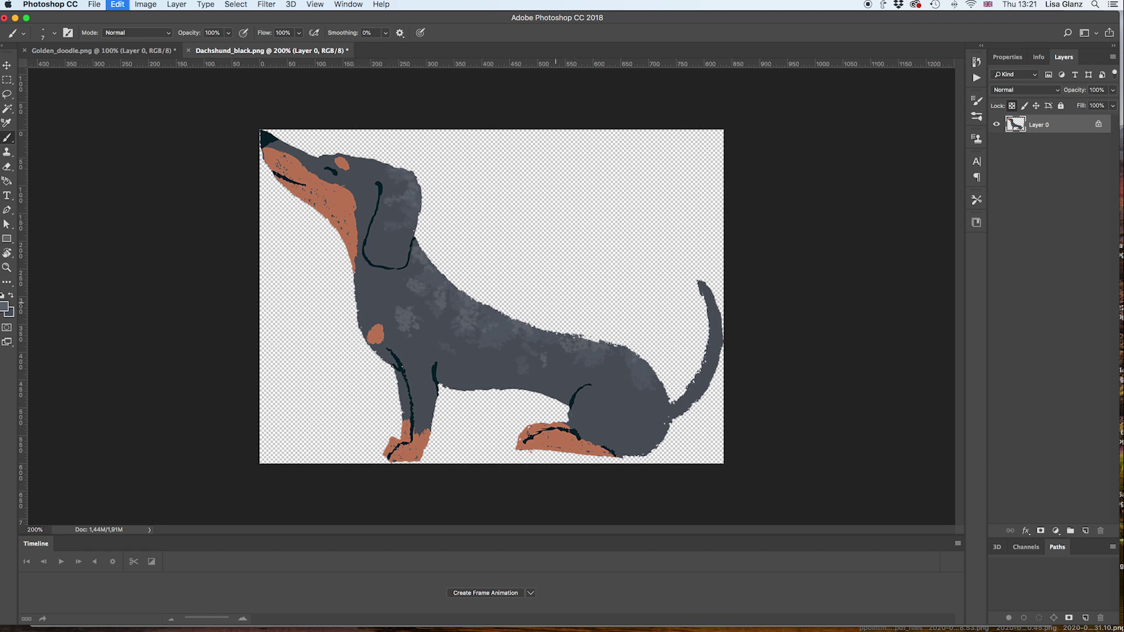
pyautogui.click(650, 392)
# Lighten the foreground colour further and dab light patches along the neck, back and body.
pyautogui.click(5, 306)
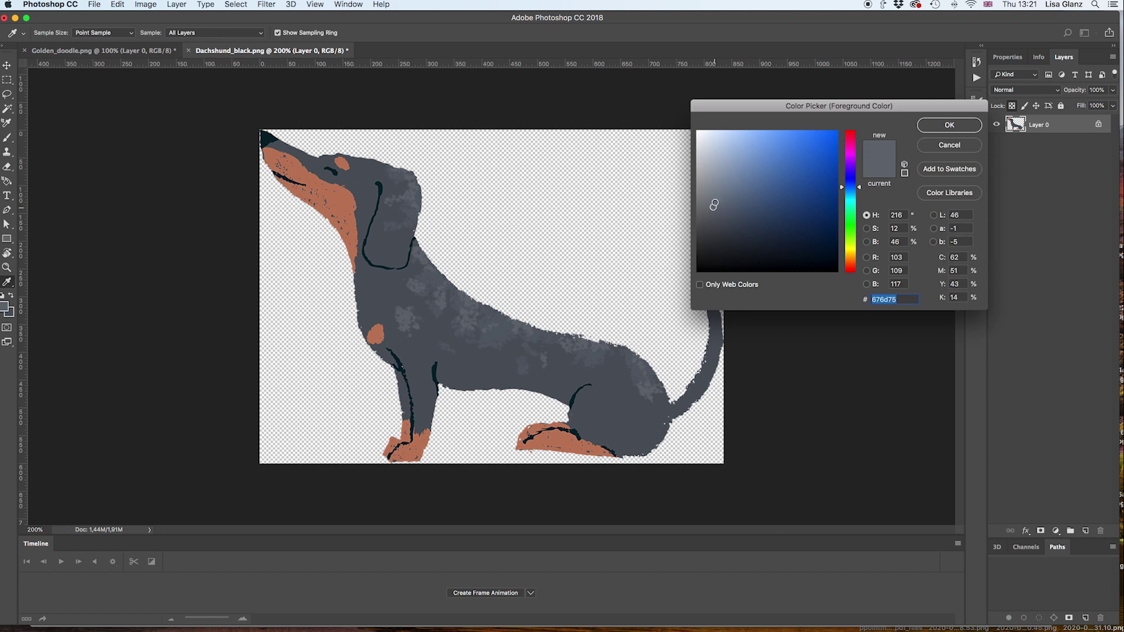
pyautogui.moveTo(714, 204); pyautogui.dragTo(713, 189)
pyautogui.click(949, 125)
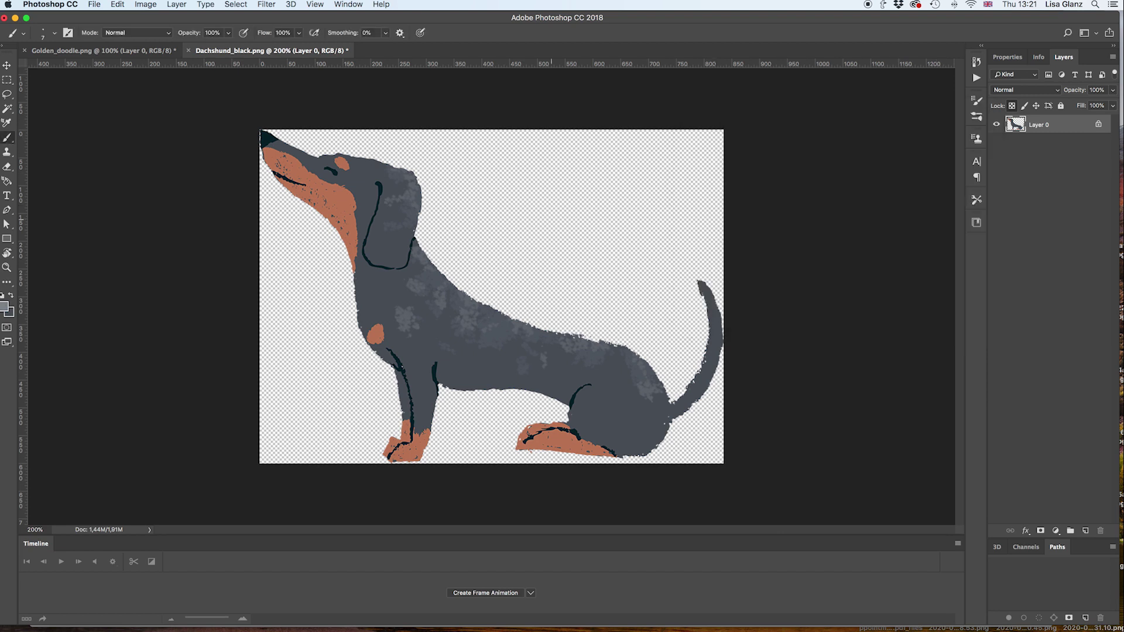
pyautogui.click(455, 291)
pyautogui.moveTo(439, 267); pyautogui.dragTo(432, 280)
pyautogui.click(487, 337)
pyautogui.click(497, 335)
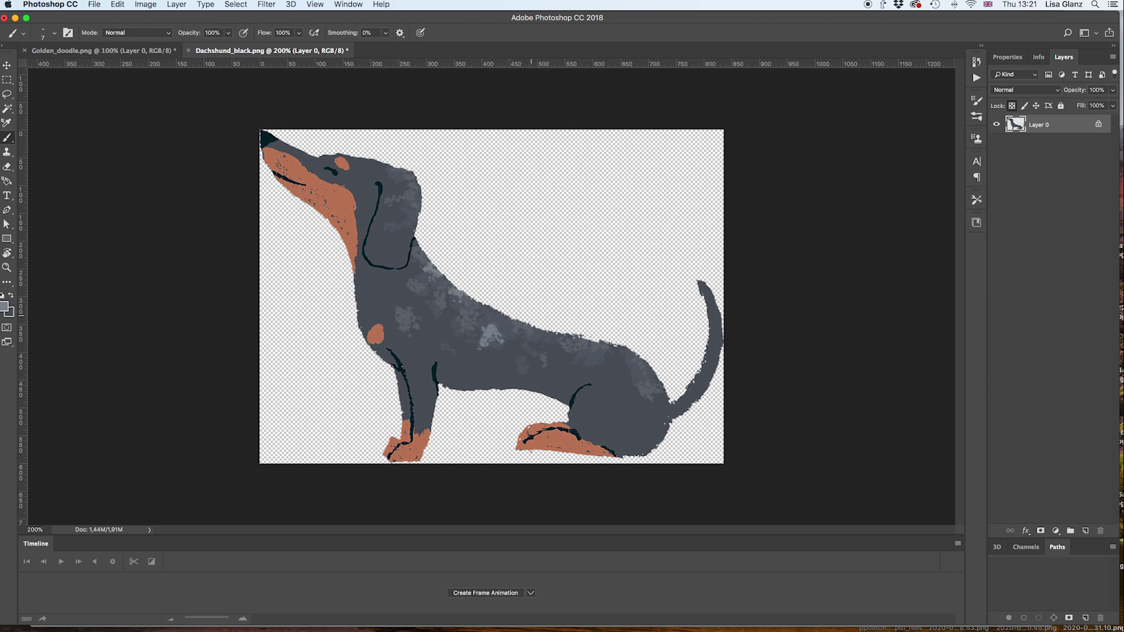
# Add light dabs on the shoulder, head and neck, then zoom out slightly.
pyautogui.moveTo(425, 307); pyautogui.dragTo(439, 299)
pyautogui.click(547, 335)
pyautogui.click(407, 188)
pyautogui.click(408, 207)
pyautogui.click(419, 202)
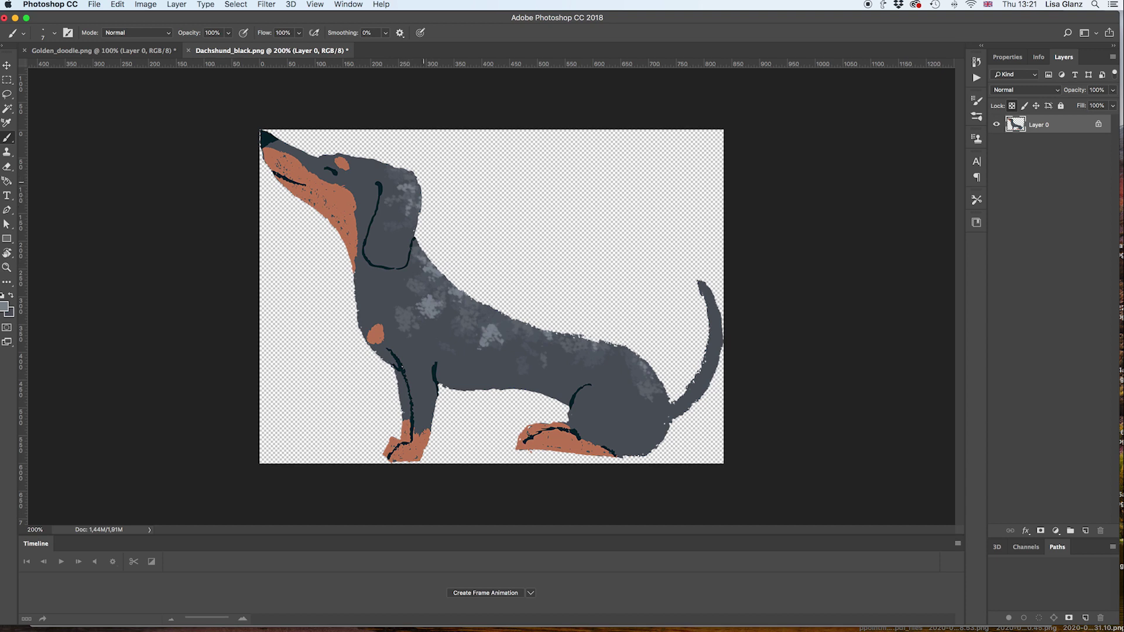
pyautogui.click(413, 177)
pyautogui.press('super+minus')
# Pick a much paler grey-blue as the foreground colour.
pyautogui.scroll(-2, 526, 194)
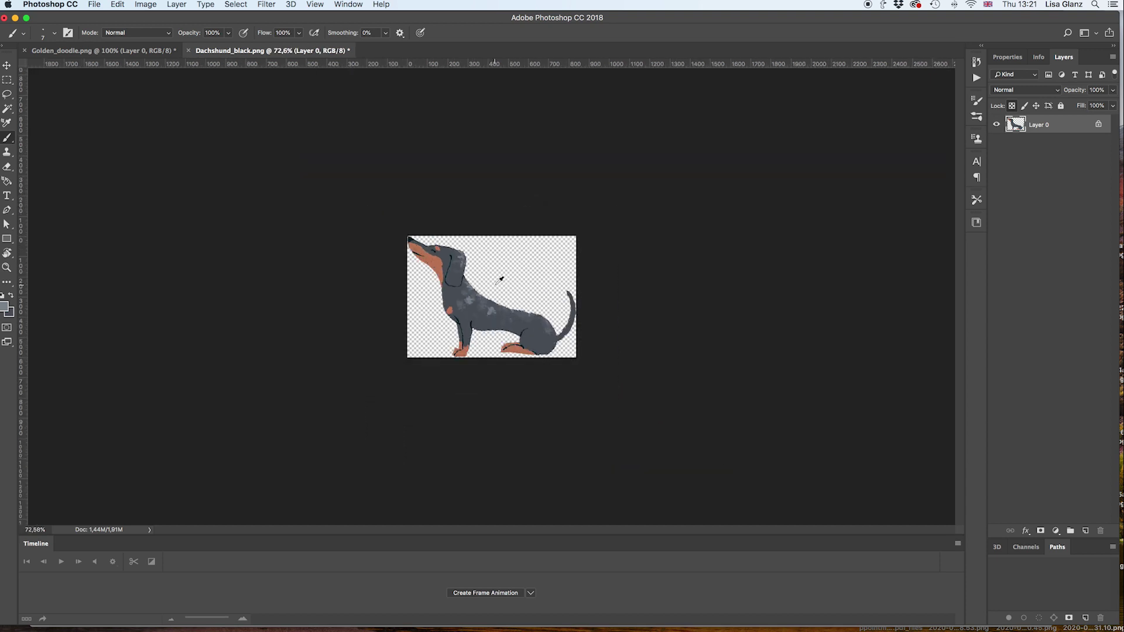
pyautogui.scroll(4, 500, 281)
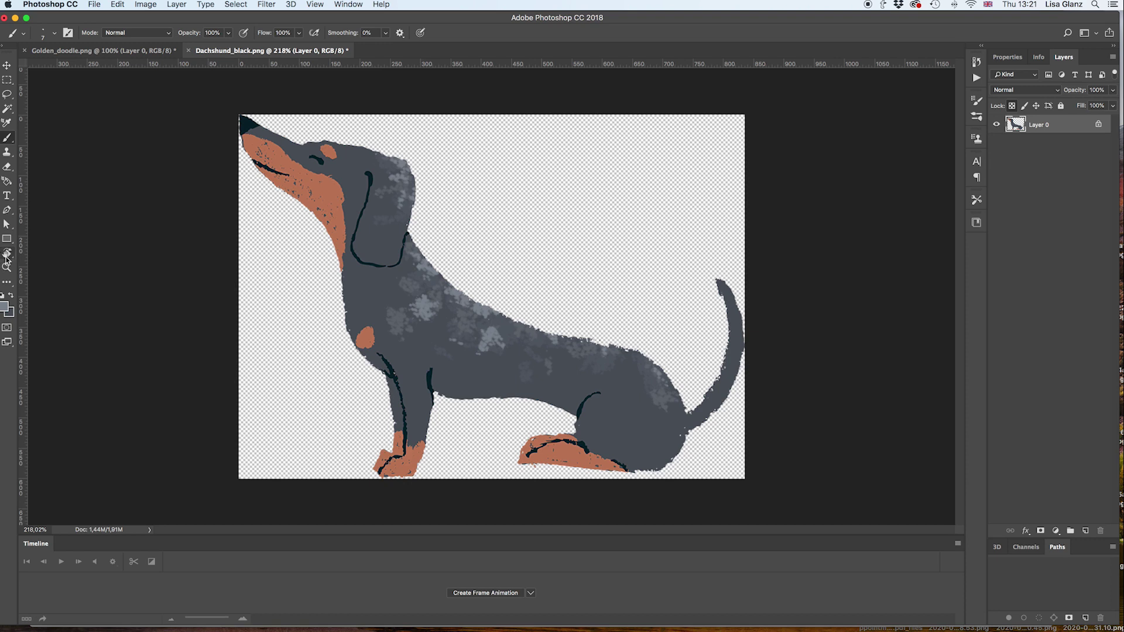
pyautogui.click(5, 306)
pyautogui.moveTo(712, 189); pyautogui.dragTo(713, 169)
pyautogui.click(950, 125)
# Brush pale dabs along the shoulder and back, undoing the strokes on the ear.
pyautogui.moveTo(435, 301)
pyautogui.mouseDown()
pyautogui.moveTo(417, 304)
pyautogui.moveTo(410, 263)
pyautogui.moveTo(416, 271)
pyautogui.mouseUp()
pyautogui.moveTo(503, 321); pyautogui.dragTo(520, 329)
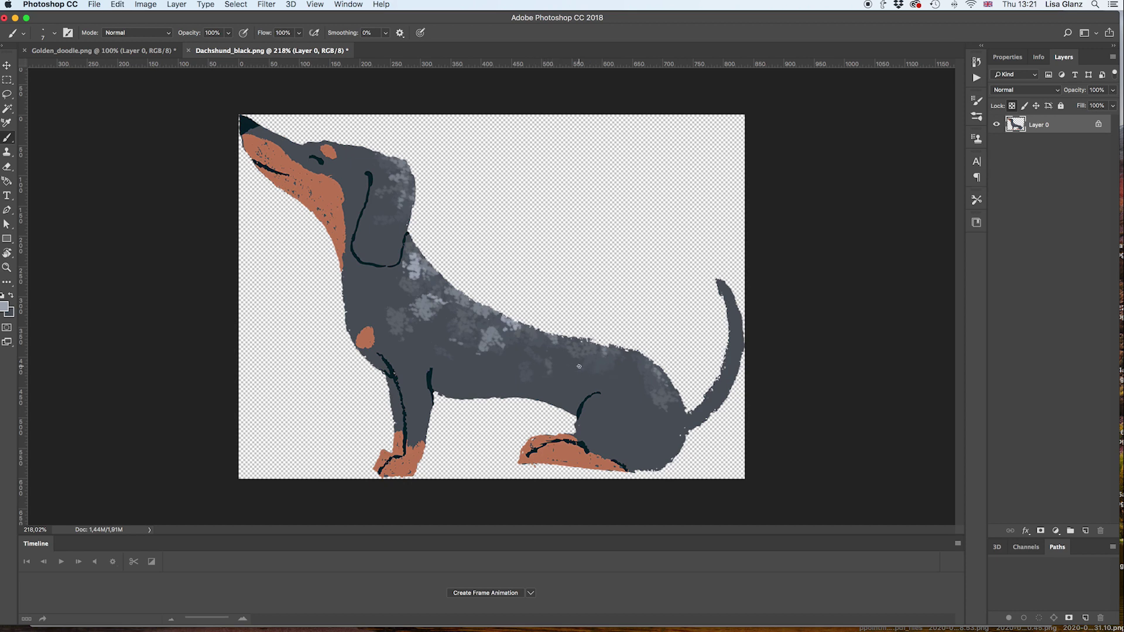
pyautogui.moveTo(599, 354)
pyautogui.mouseDown()
pyautogui.moveTo(627, 352)
pyautogui.moveTo(677, 379)
pyautogui.mouseUp()
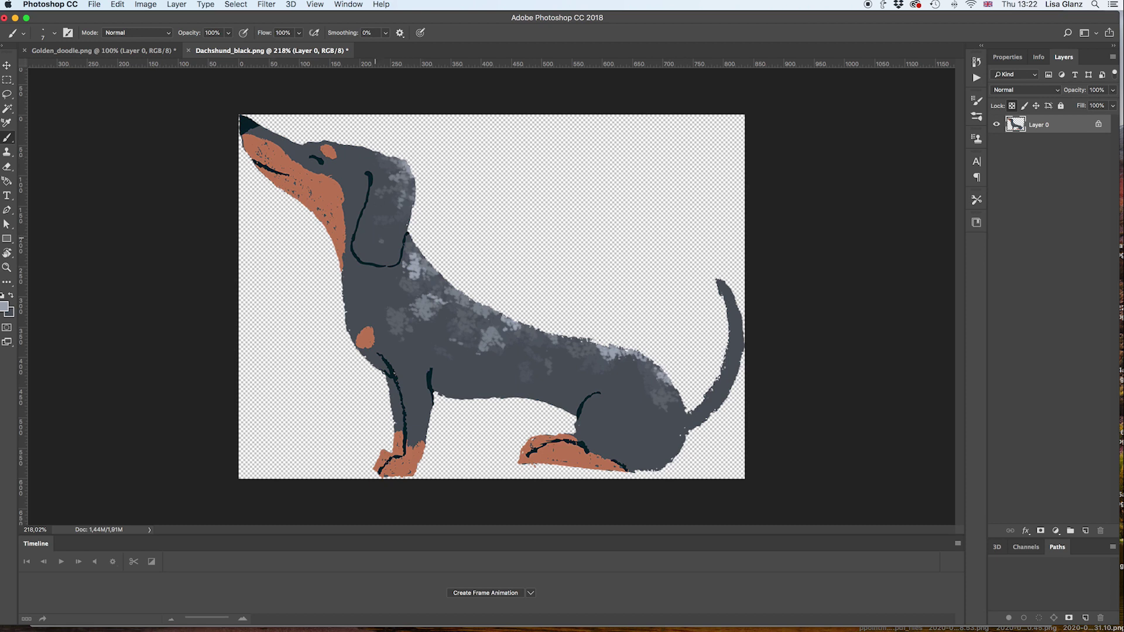
pyautogui.moveTo(371, 245); pyautogui.dragTo(392, 238)
pyautogui.press('super+z')
pyautogui.scroll(-3, 474, 272)
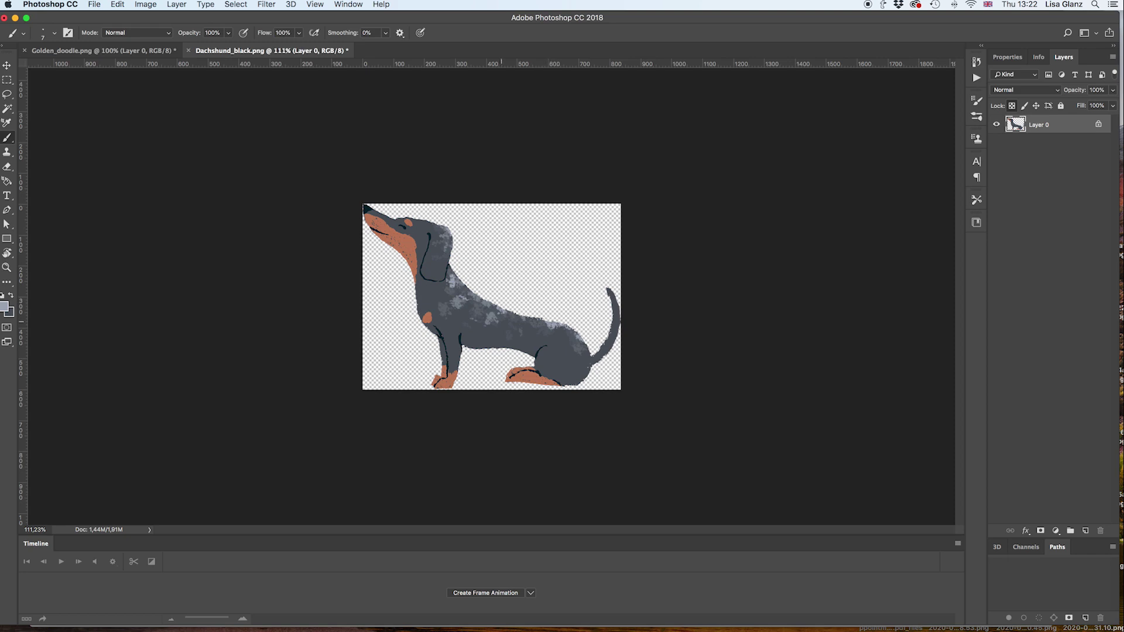
# Switch to the thin rough pattern brush and paint patterned strokes along the back.
pyautogui.click(977, 117)
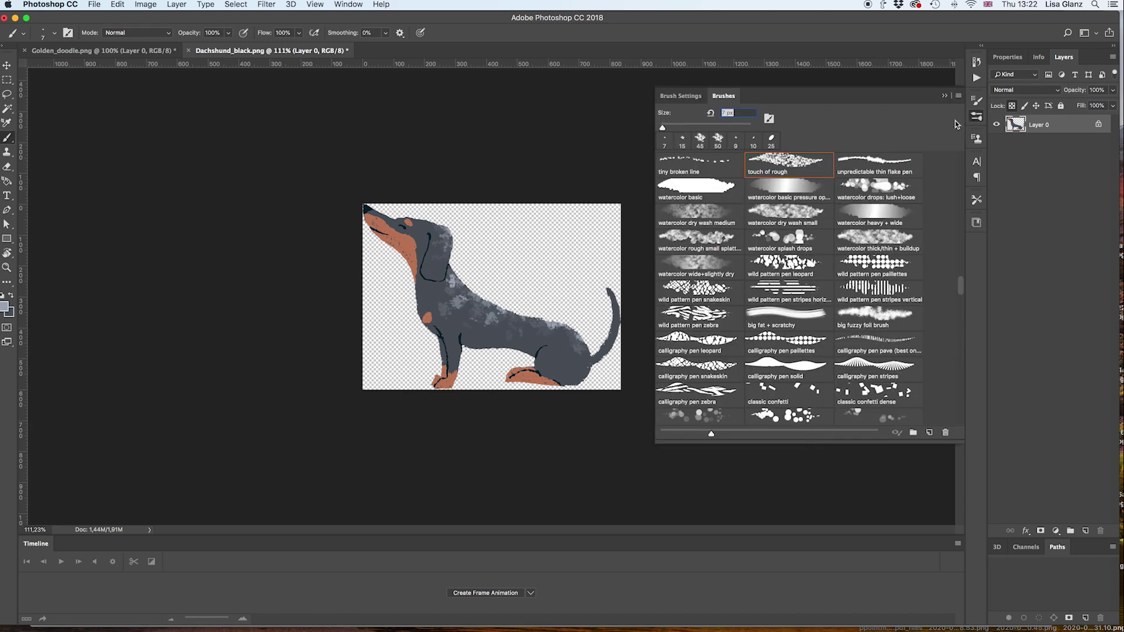
pyautogui.scroll(2, 789, 175)
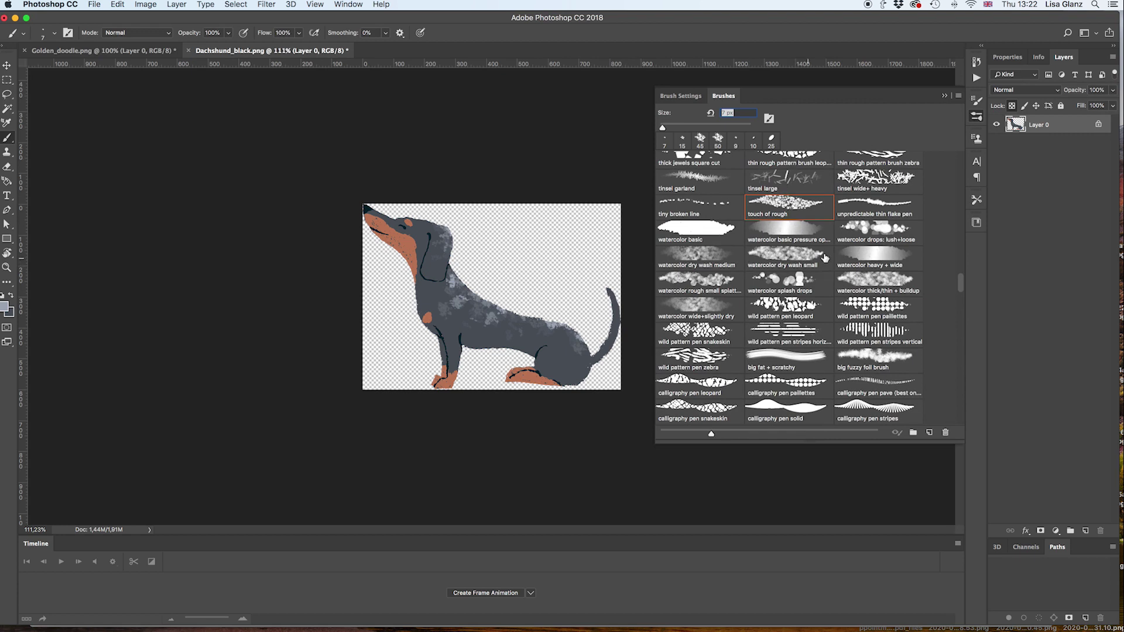
pyautogui.scroll(2, 808, 224)
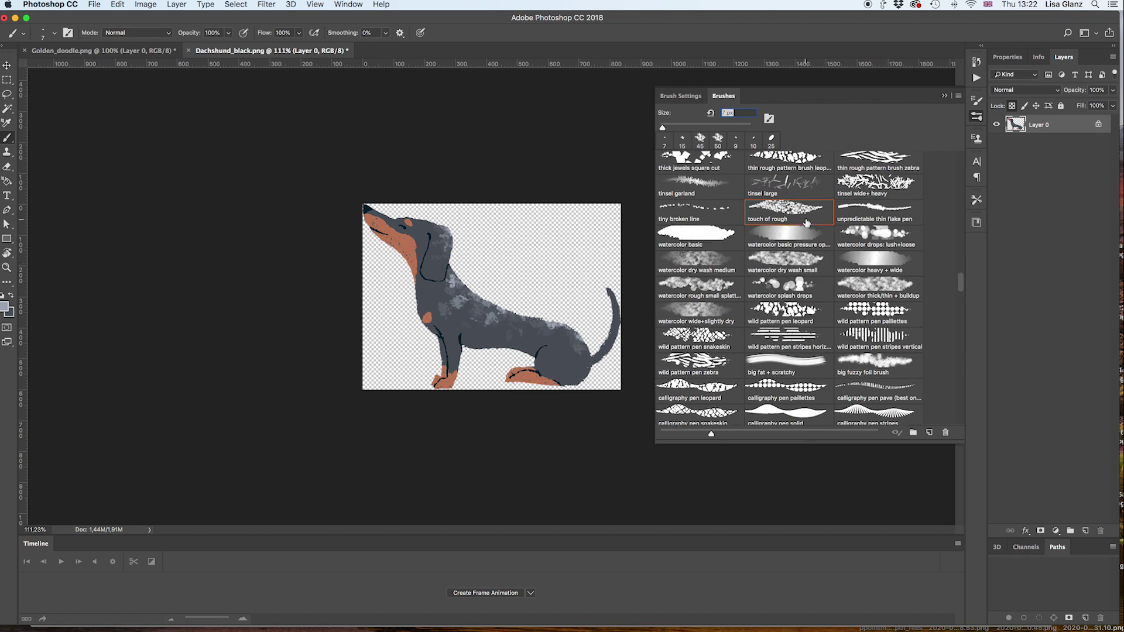
pyautogui.click(783, 186)
pyautogui.scroll(3, 539, 331)
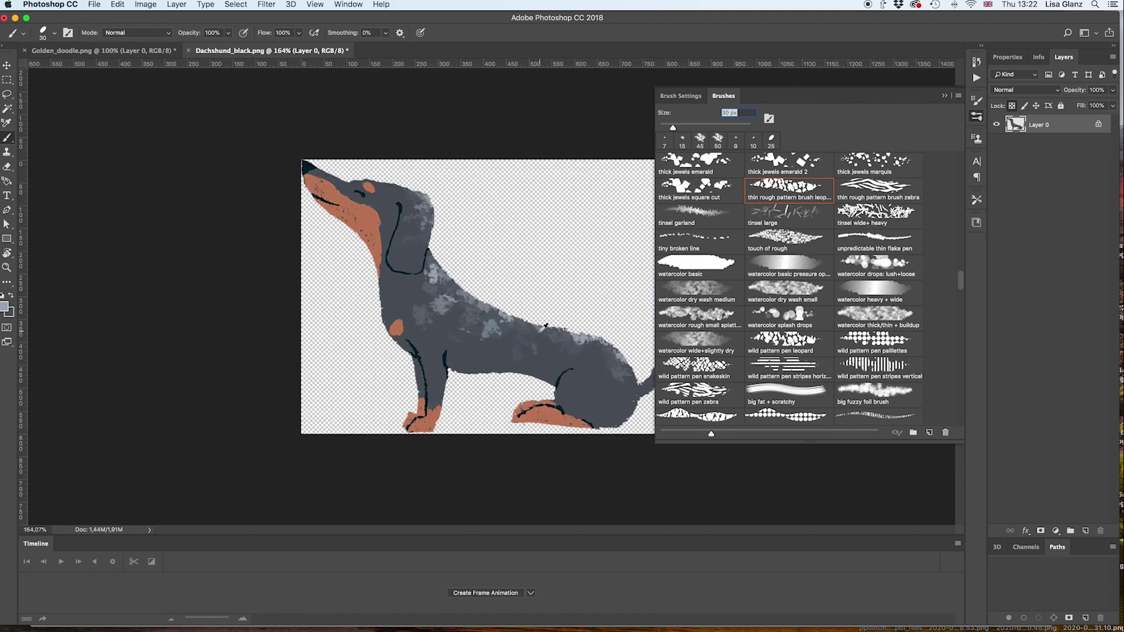
pyautogui.click(976, 117)
pyautogui.moveTo(516, 329); pyautogui.dragTo(599, 346)
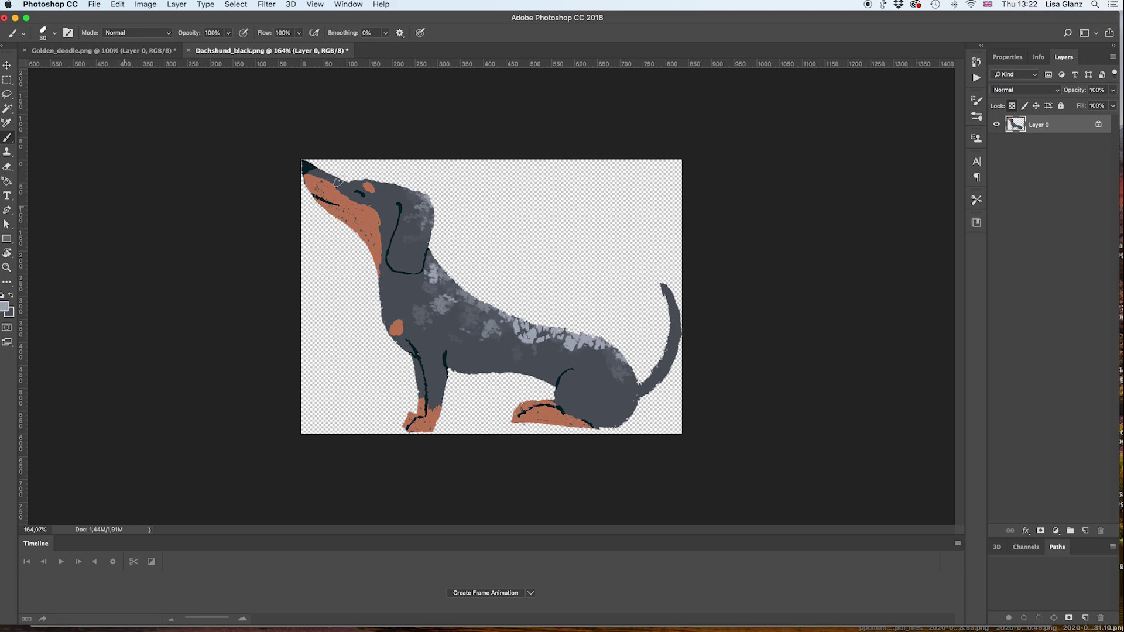
# Try a larger brush on the neck, shoulder and back, then undo the oversized dabs.
pyautogui.press(']')
pyautogui.press(']')
pyautogui.press(']')
pyautogui.press(']')
pyautogui.press(']')
pyautogui.click(454, 309)
pyautogui.click(436, 265)
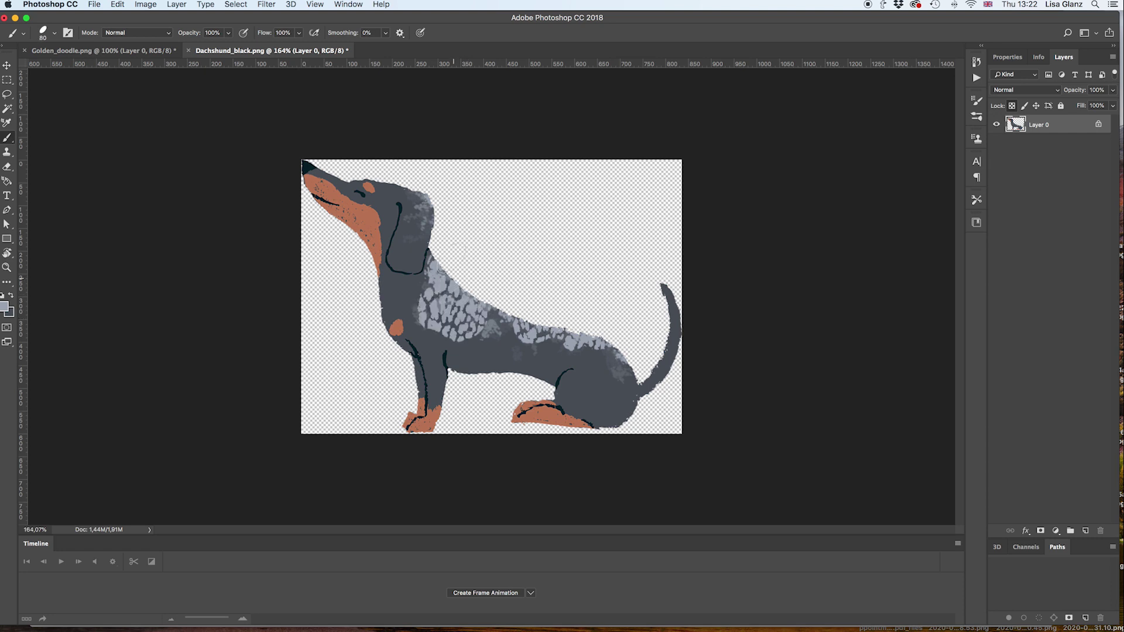
pyautogui.click(492, 316)
pyautogui.click(507, 325)
pyautogui.press('super+z')
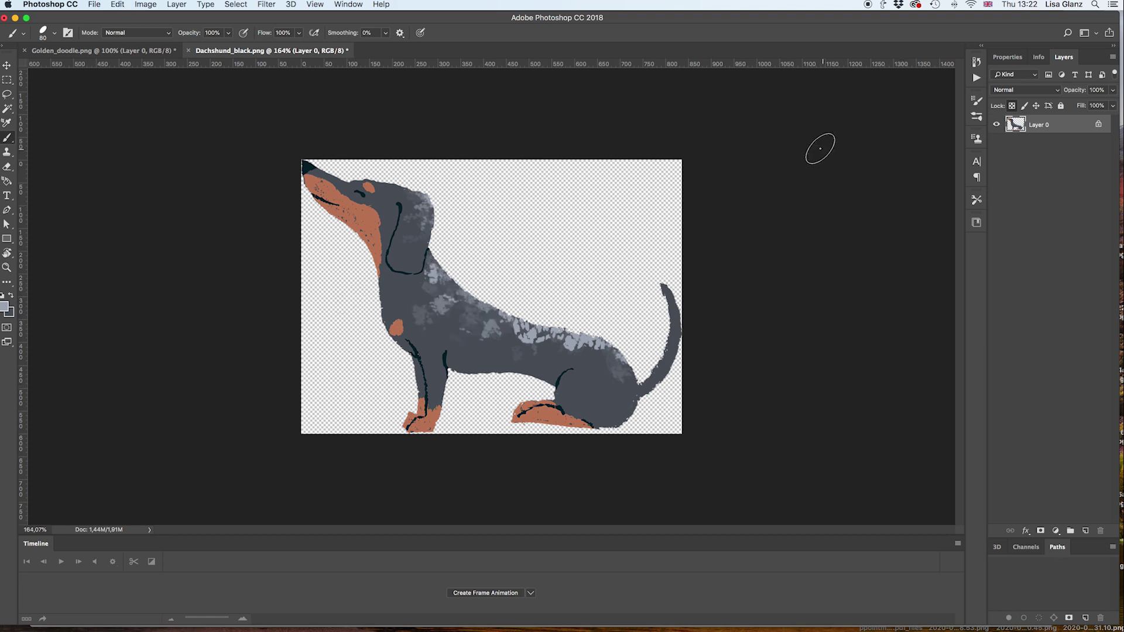